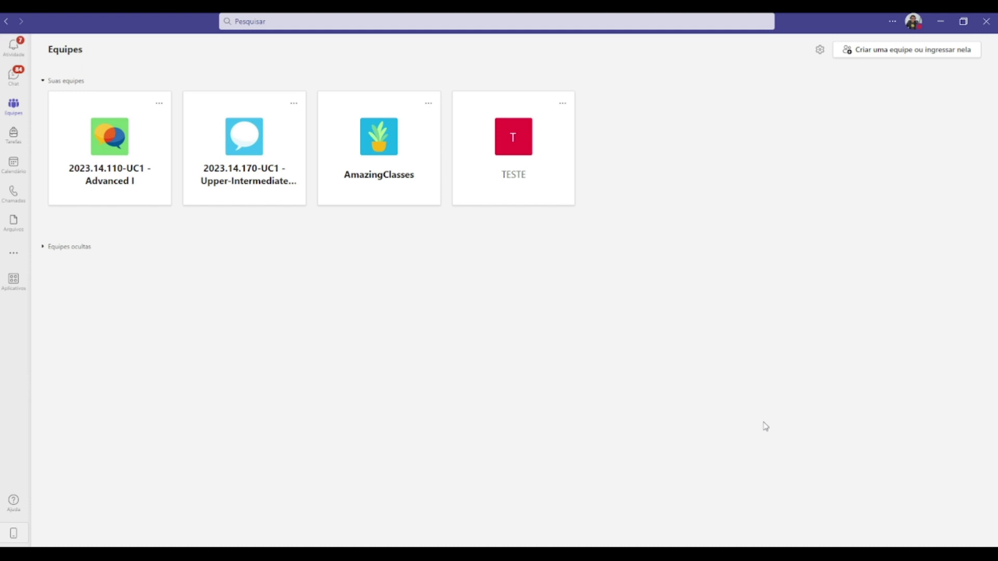
Open the assignments page of the TESTE team.
click(510, 190)
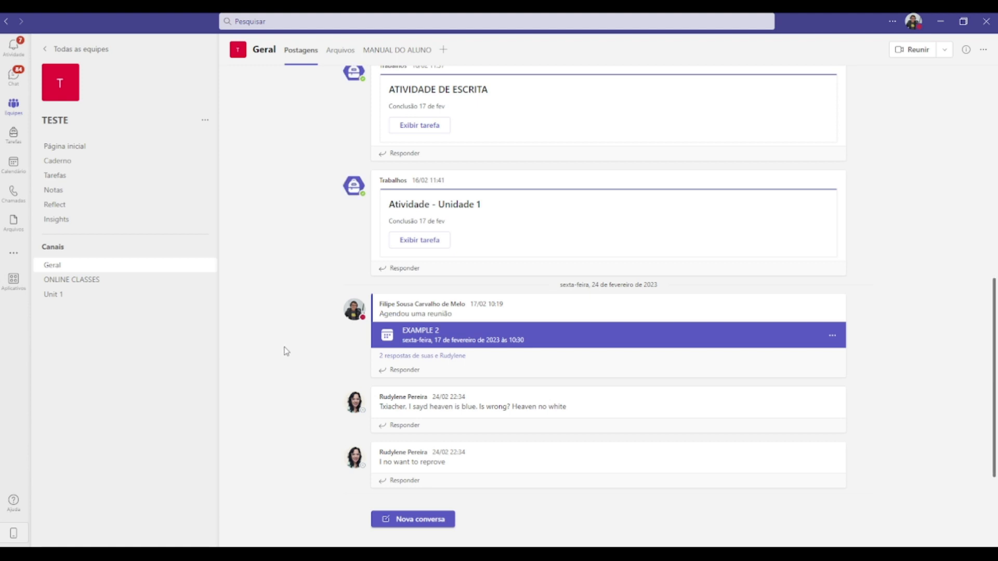
scroll(286, 351, up, 1)
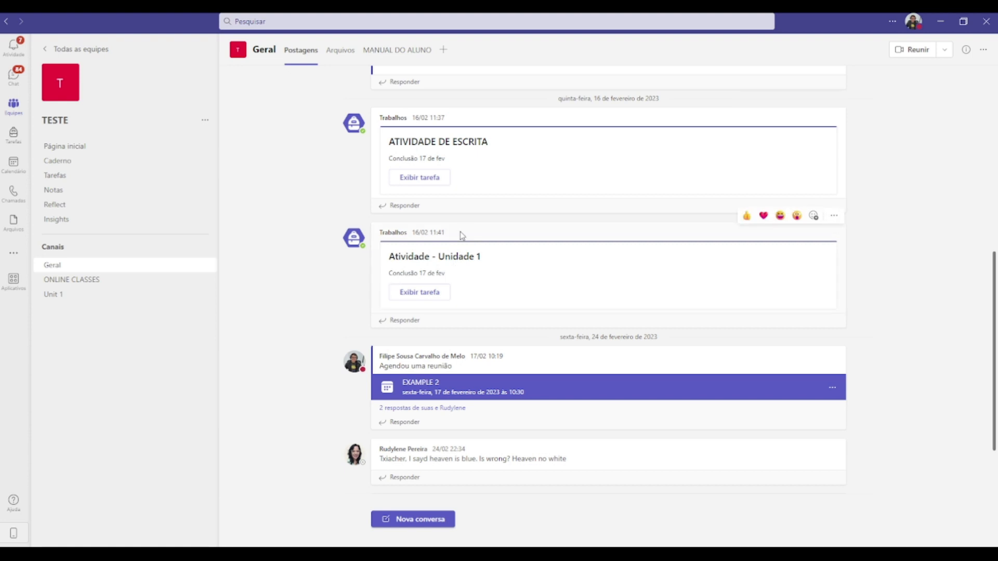
click(113, 185)
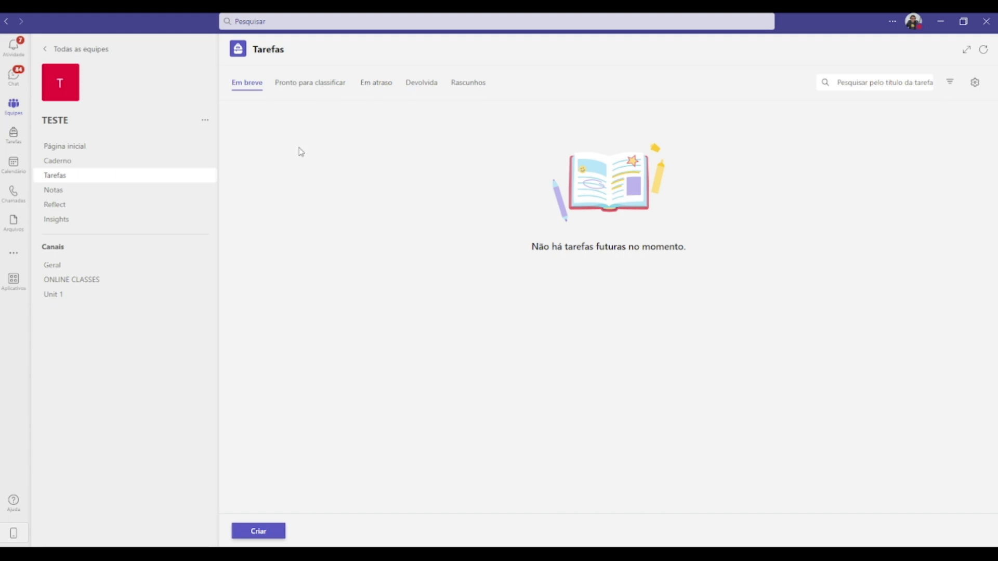
Look through the team's ready-to-grade, past-due, returned and draft assignment lists.
click(313, 91)
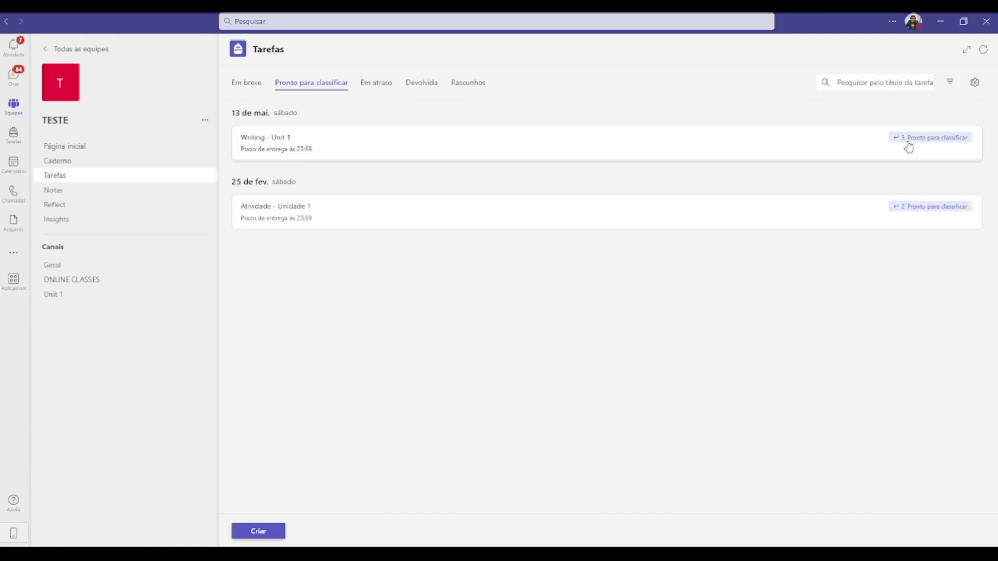
click(368, 86)
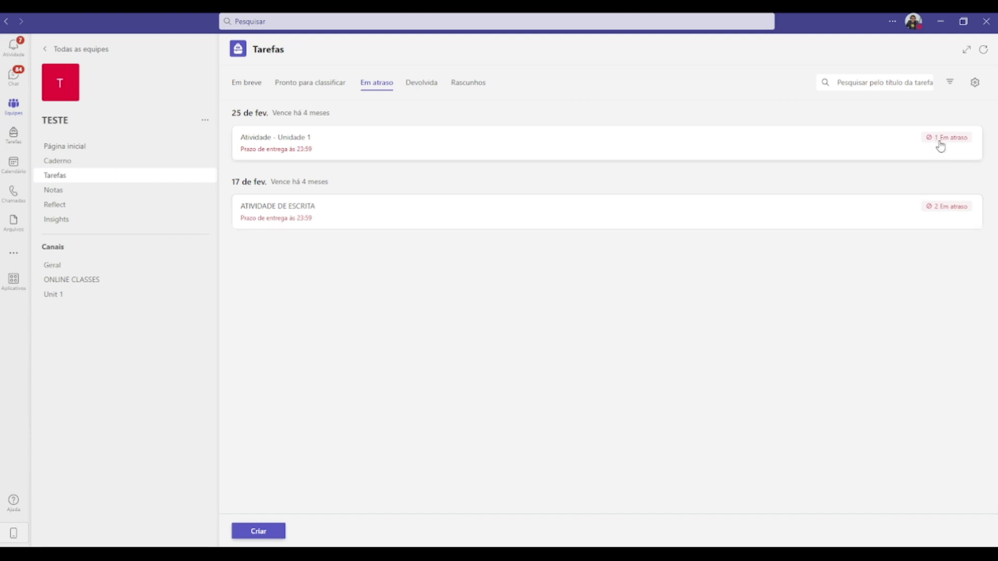
click(415, 87)
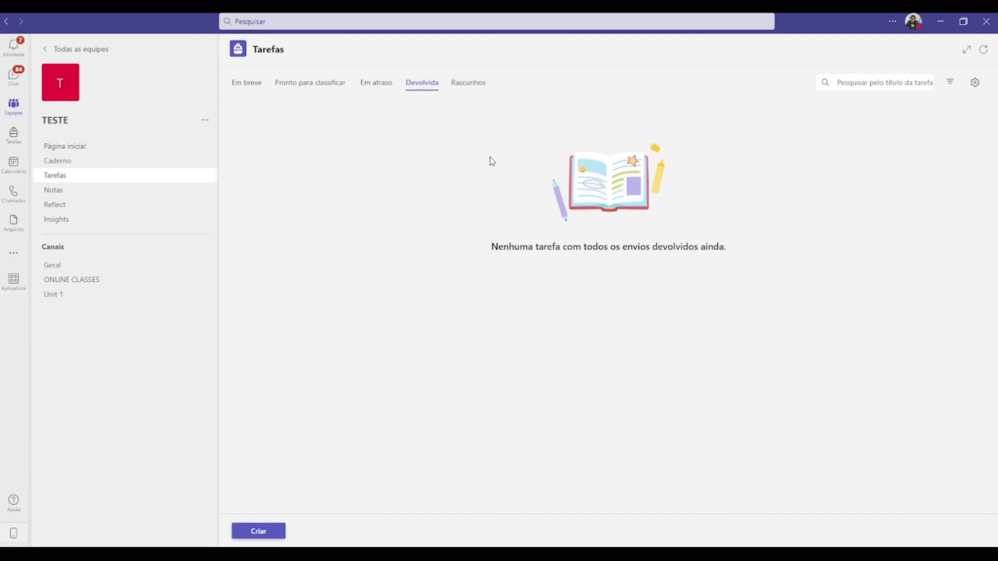
click(462, 89)
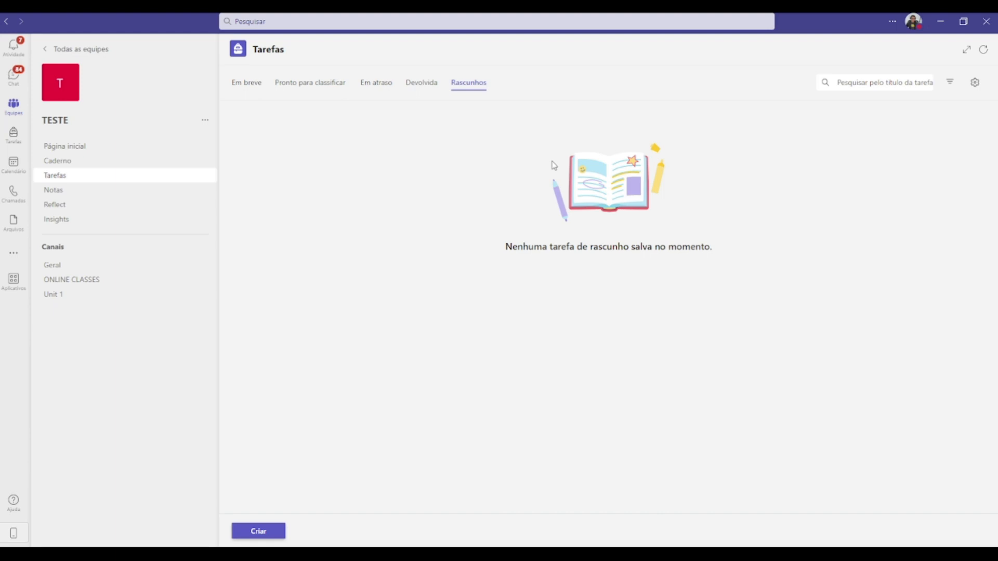
Open the first student's submission for the ready-to-grade assignment "Atividade - Unidade 1".
click(321, 86)
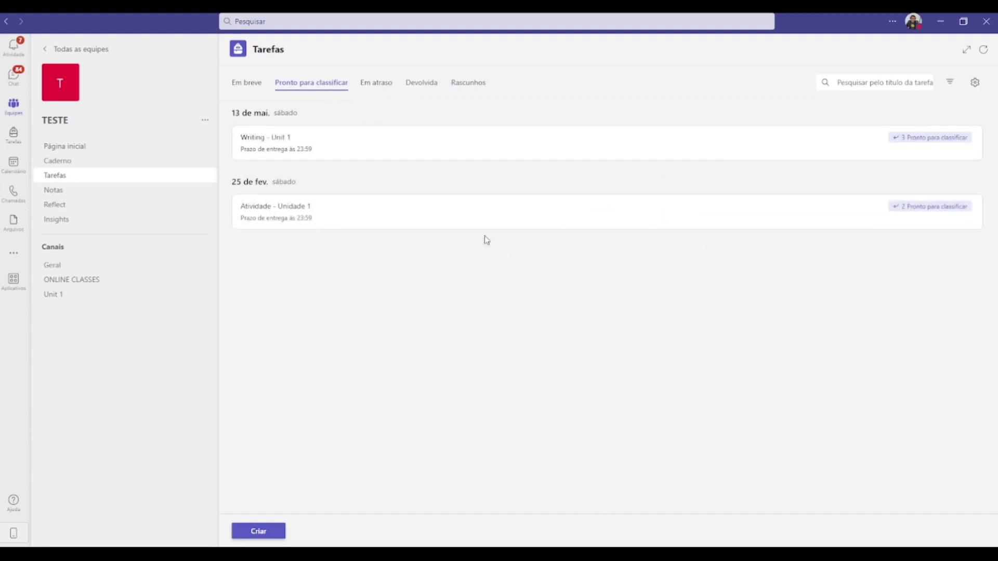
click(446, 225)
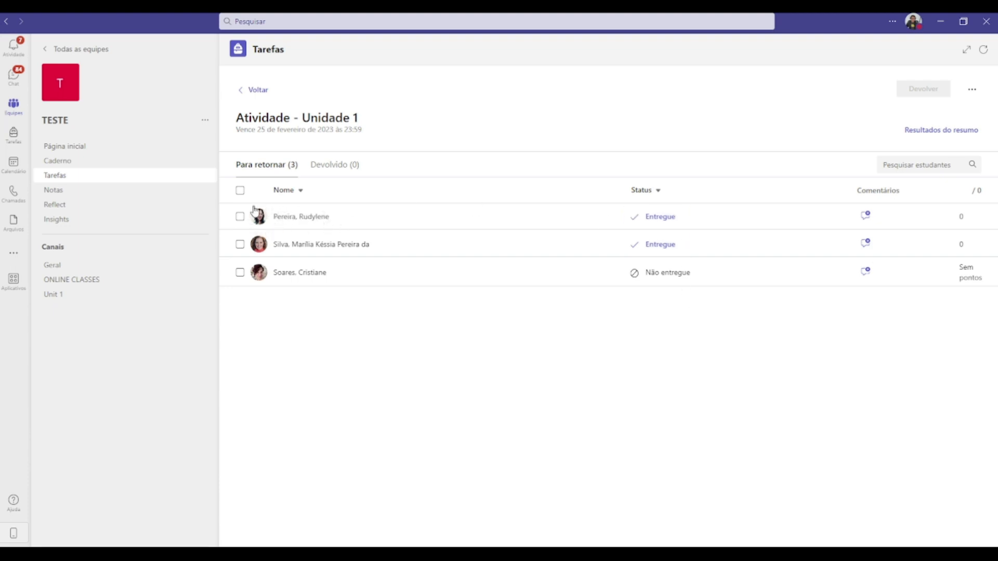
click(649, 226)
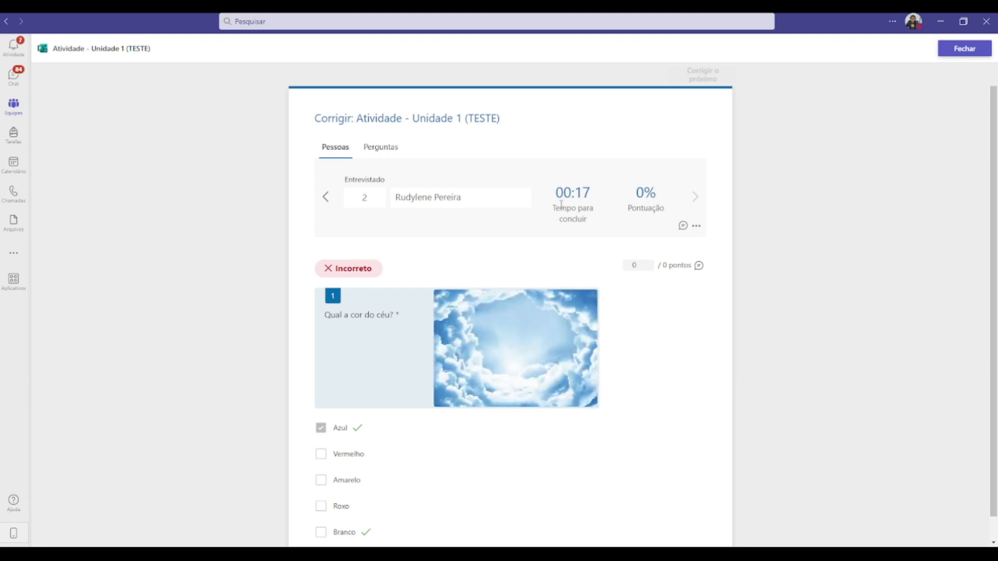
Examine the student's completion time, score and the options available for the response.
mouse_move(577, 192)
mouse_down()
mouse_move(588, 203)
mouse_move(591, 189)
mouse_up()
drag(635, 193, 656, 194)
click(687, 241)
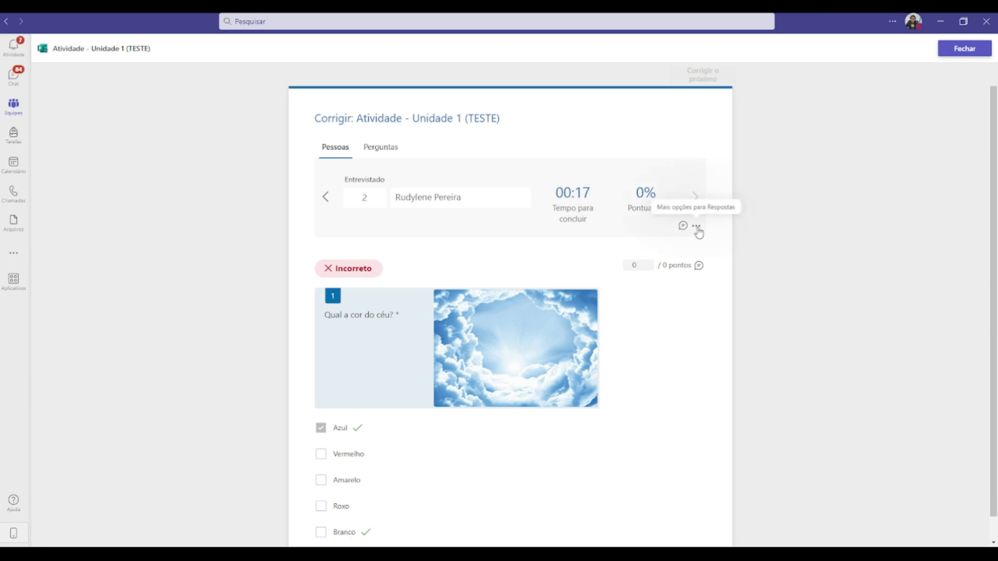
click(697, 227)
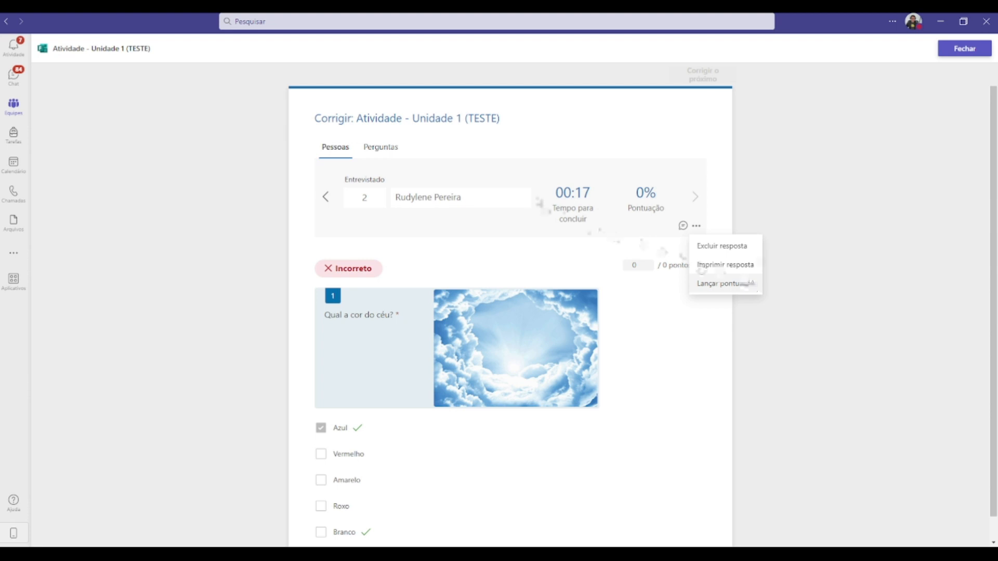
click(523, 174)
Switch the quiz review to the by-question view and examine all student responses to question 1.
click(394, 151)
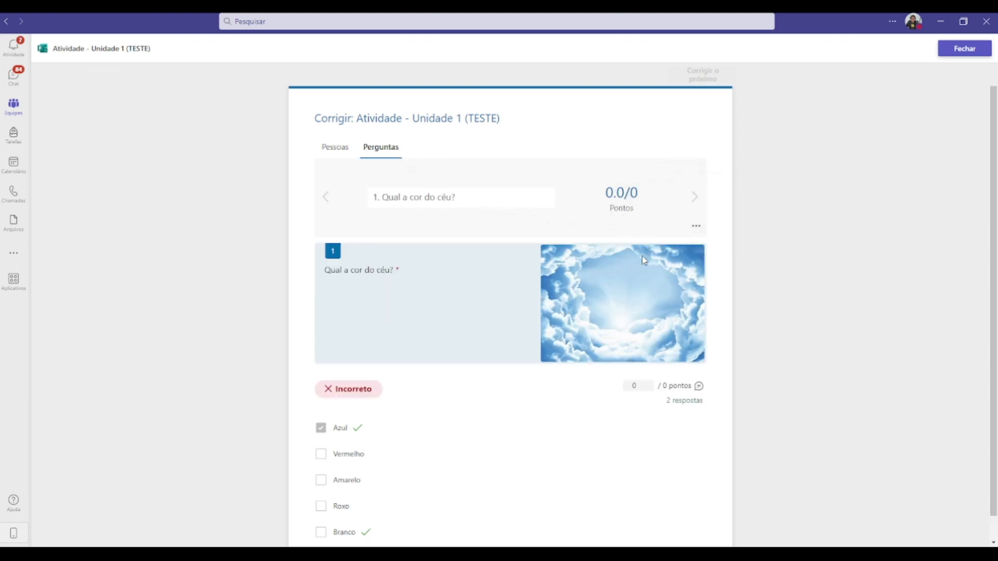
scroll(546, 270, down, 1)
scroll(546, 271, down, 1)
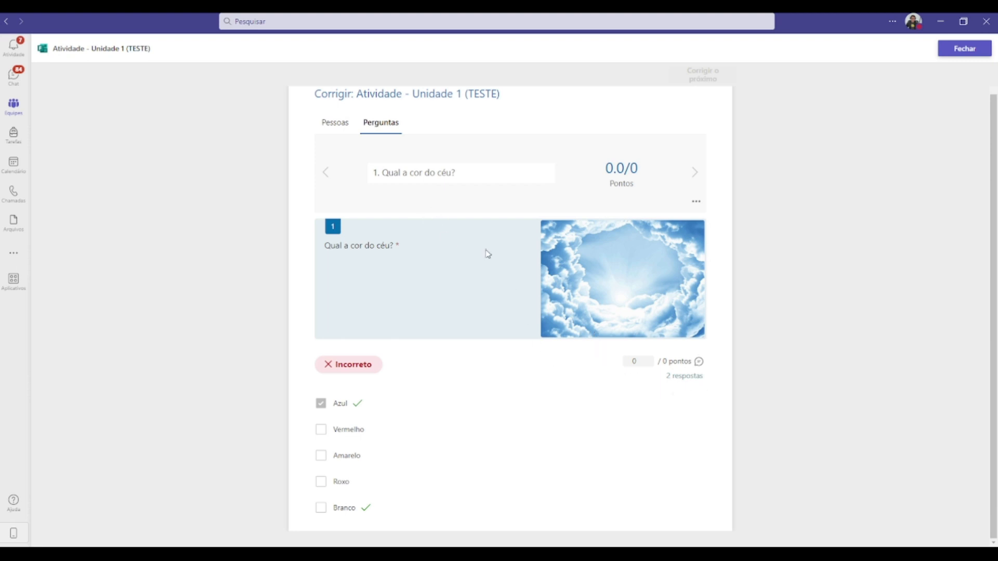
click(691, 376)
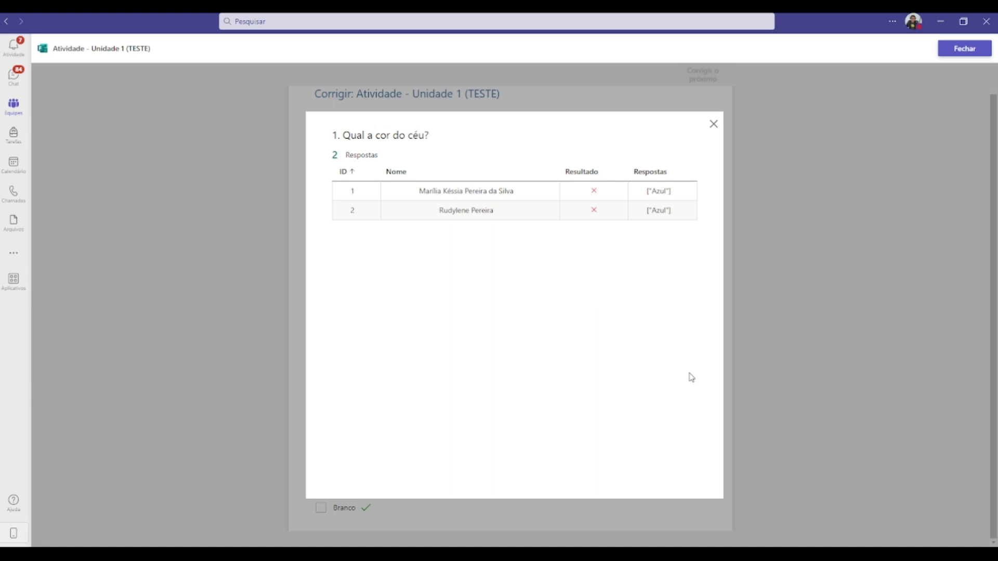
click(713, 125)
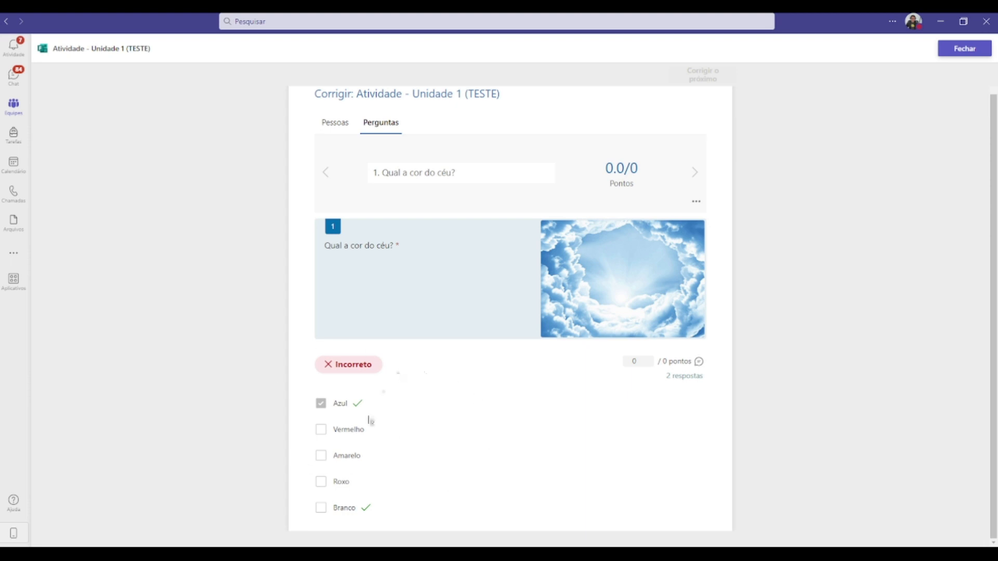
drag(320, 246, 404, 247)
click(412, 305)
Return to the by-student view, check the chosen and correct answers, and give question 1 a score of 1 point.
click(339, 131)
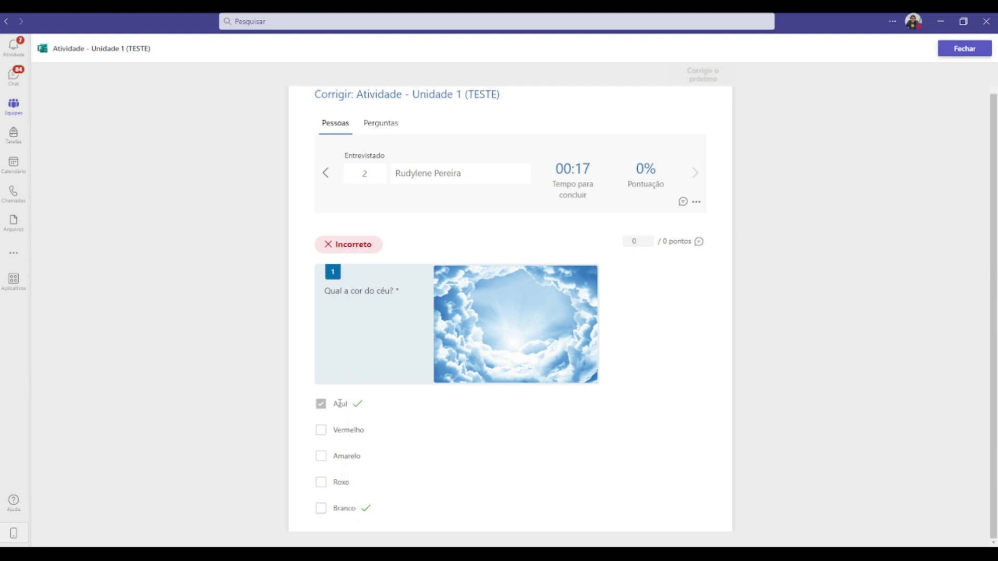
drag(332, 405, 354, 408)
click(363, 510)
drag(336, 507, 370, 513)
click(371, 513)
drag(335, 246, 371, 246)
click(410, 413)
text(1)
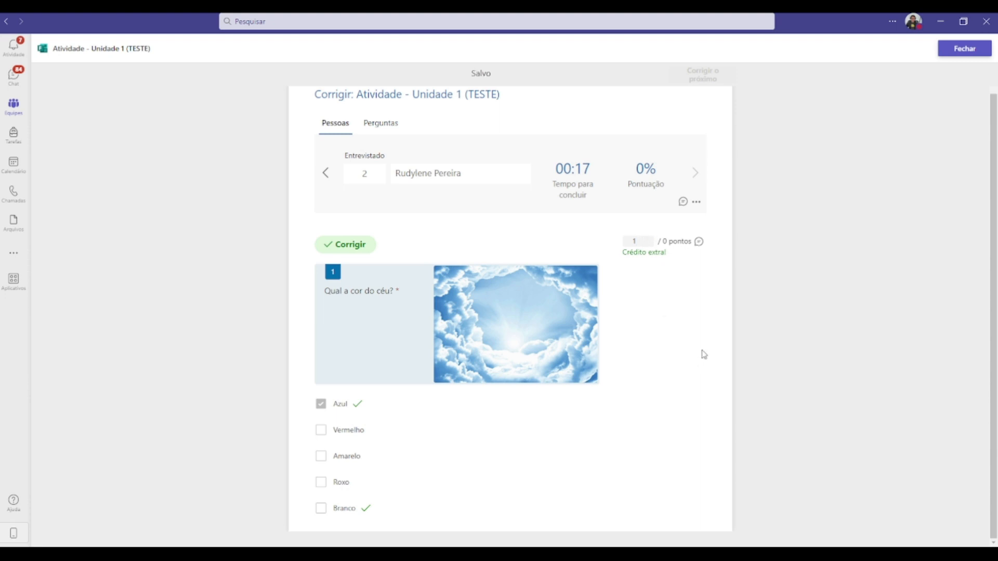
Add the feedback comment "Lembre-se: o céu é azul e branco." to the student's answer to question 1.
click(697, 202)
click(721, 269)
click(699, 243)
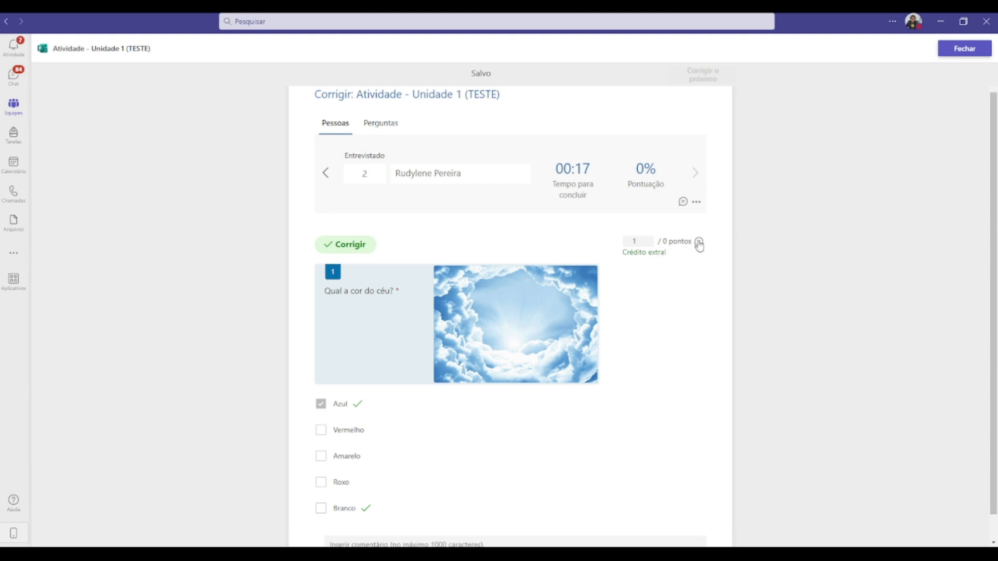
click(699, 245)
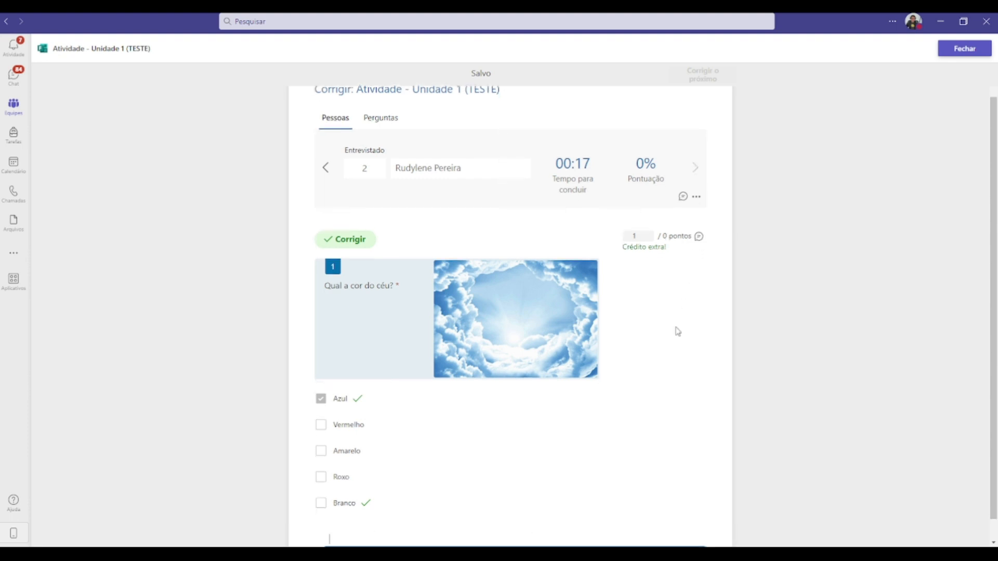
scroll(643, 458, down, 1)
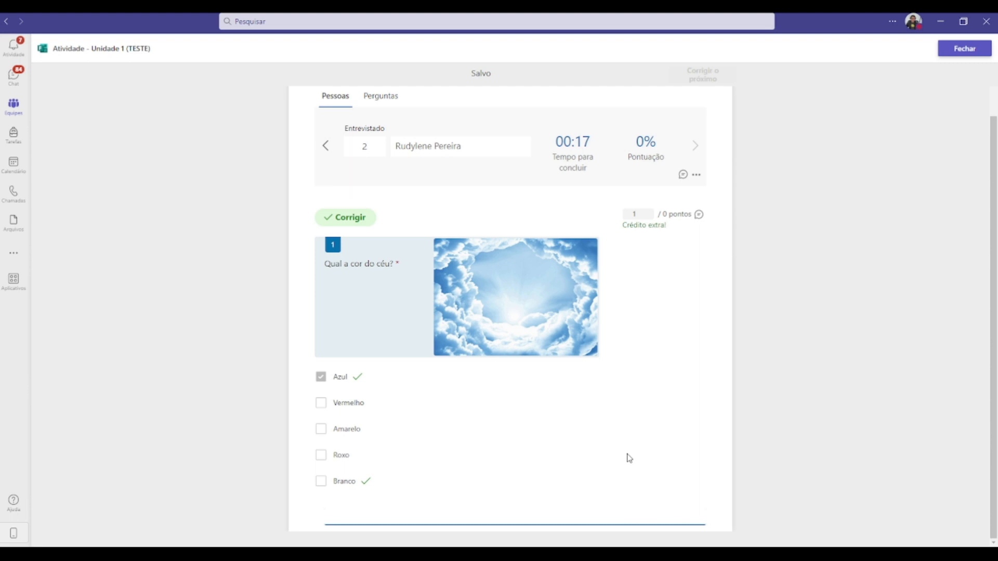
text(Lembre-se: o céu é azul e branco.)
click(739, 443)
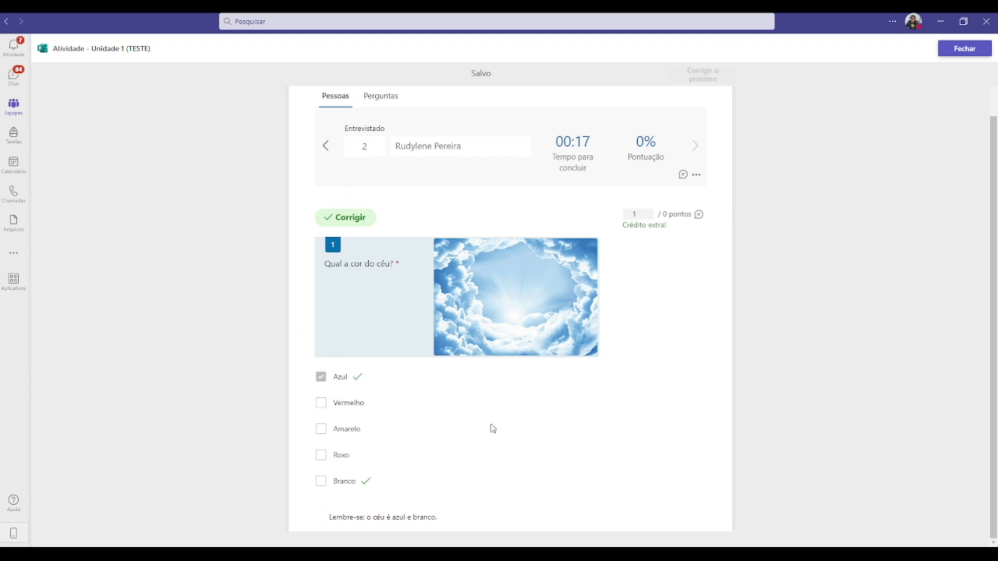
Close the quiz review and open the late student submission for the "Writing - Unit 1" assignment.
scroll(739, 387, up, 1)
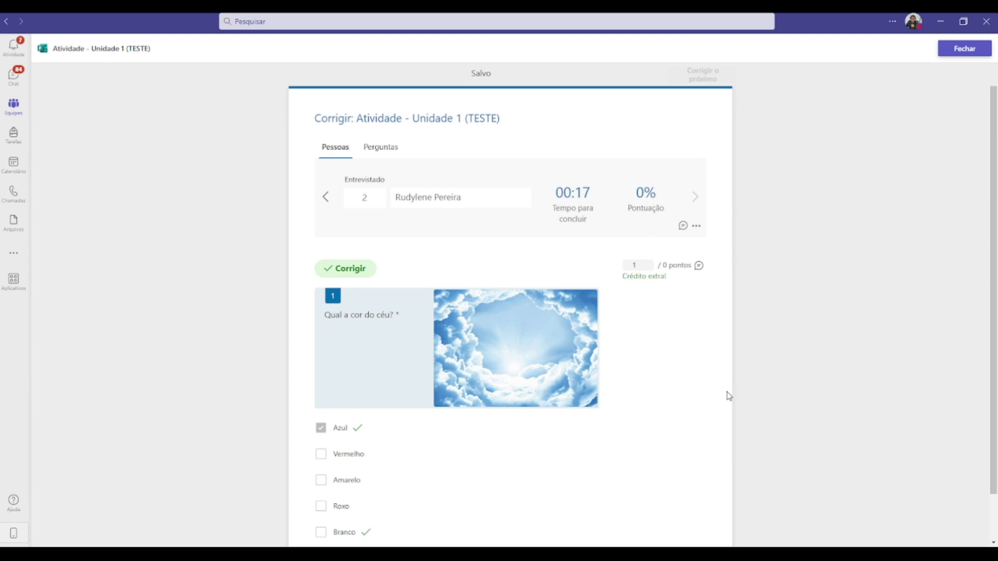
click(963, 50)
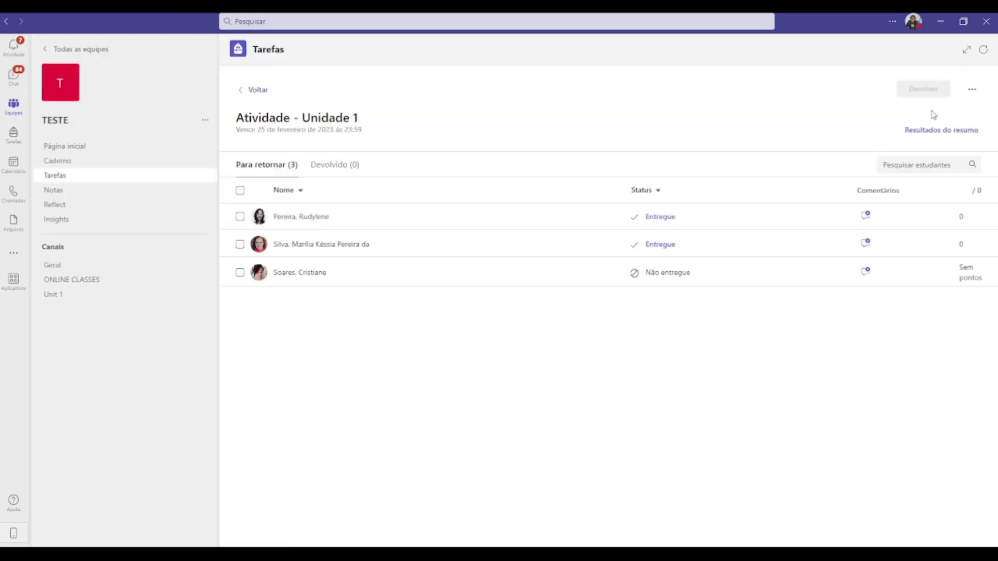
click(257, 91)
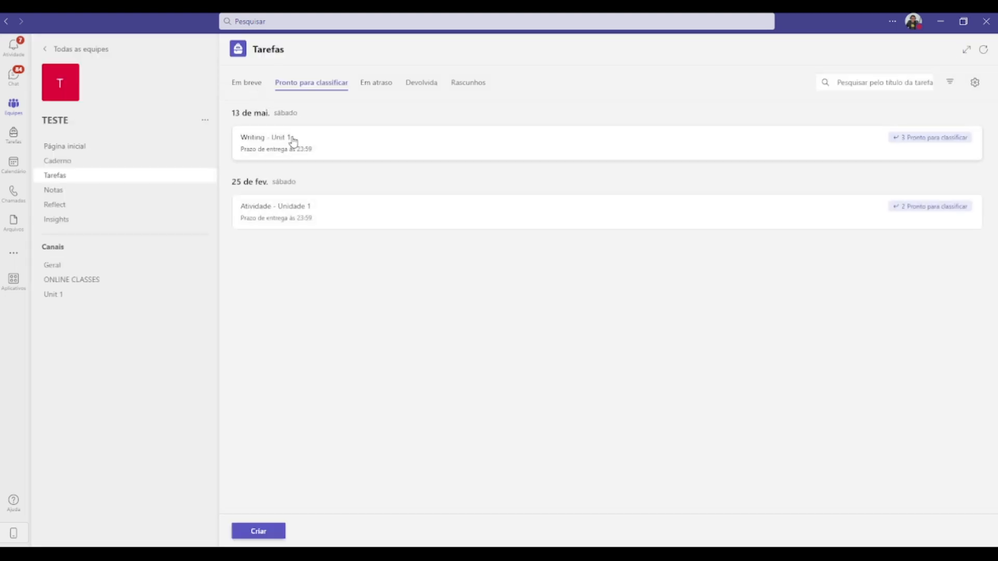
click(338, 153)
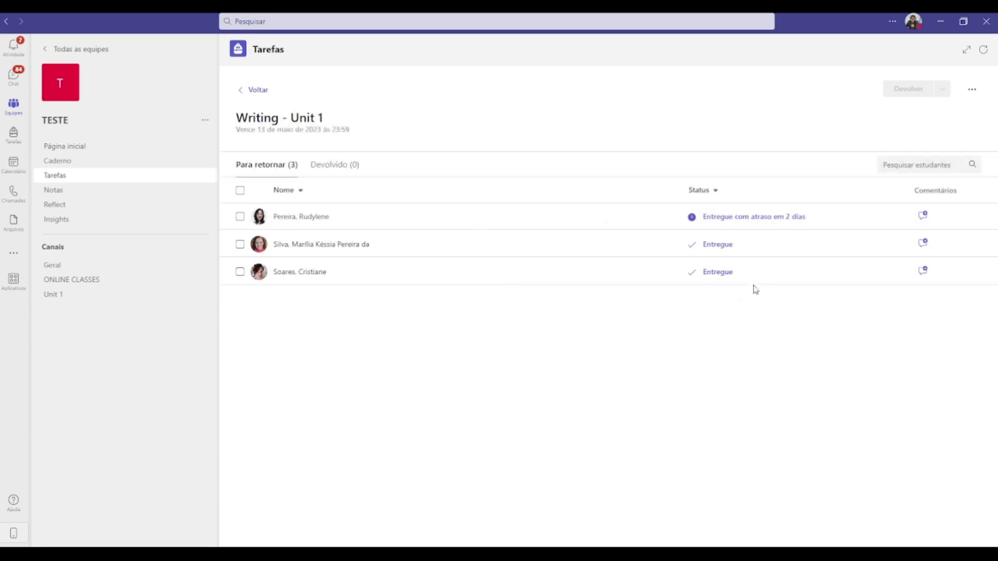
click(765, 228)
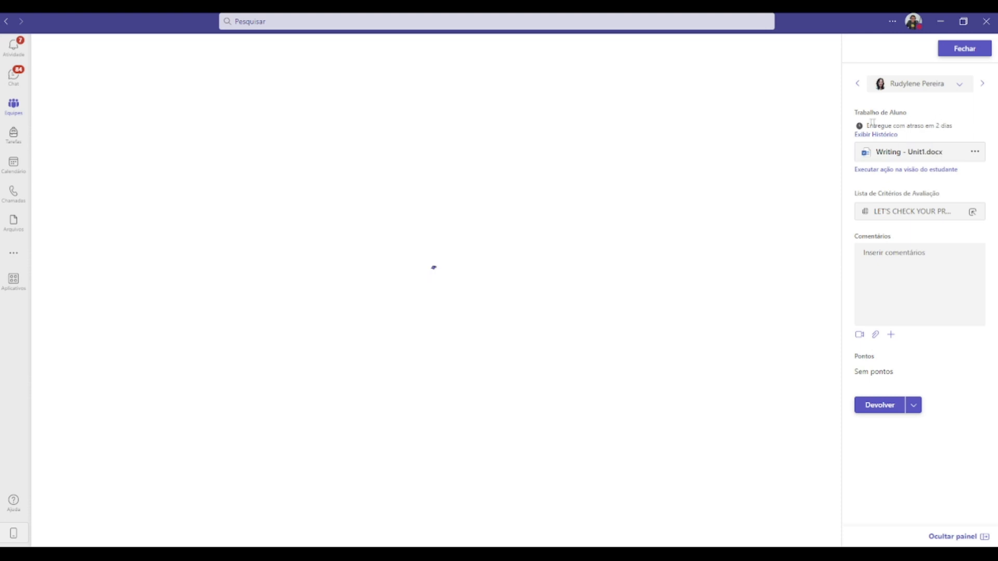
Compare the submission status of the late student with that of the following student, and return to the late submission.
mouse_move(869, 122)
mouse_down()
mouse_move(972, 129)
mouse_move(867, 126)
mouse_up()
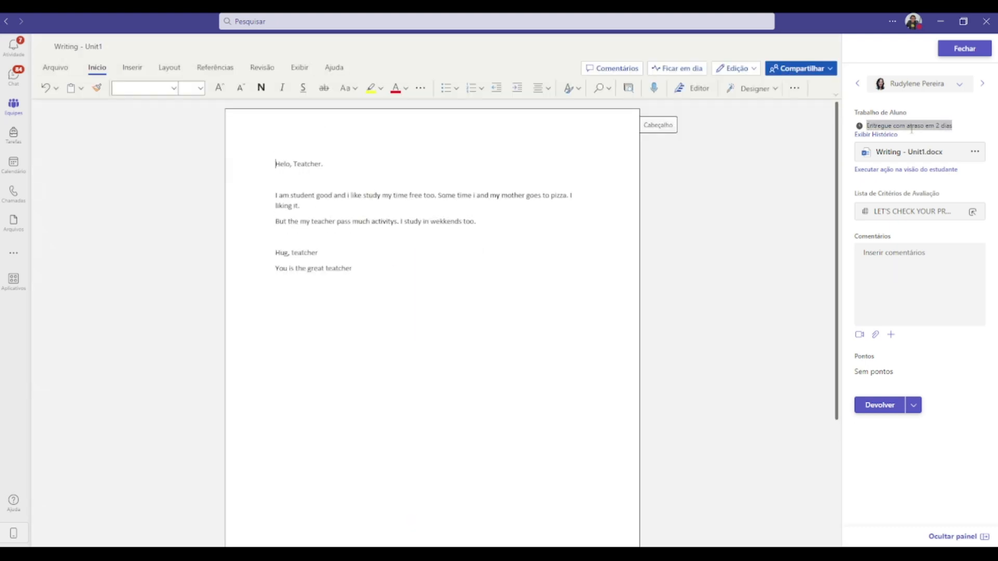
click(961, 133)
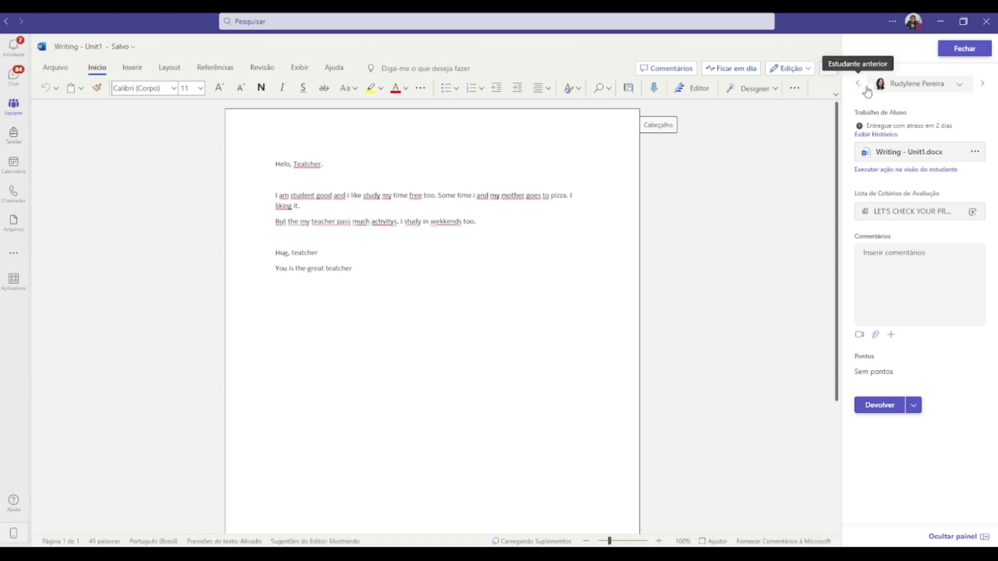
click(983, 85)
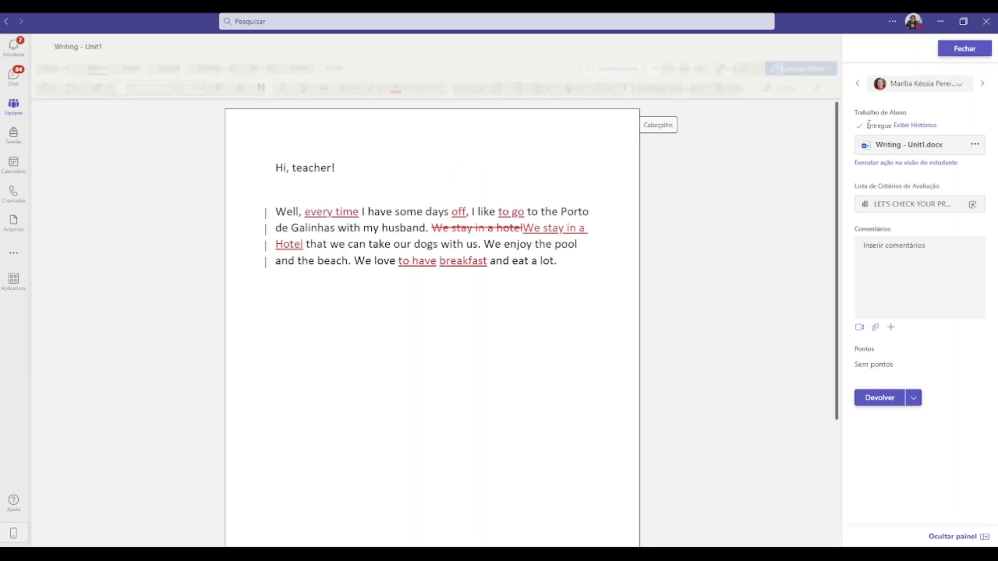
drag(866, 126, 890, 127)
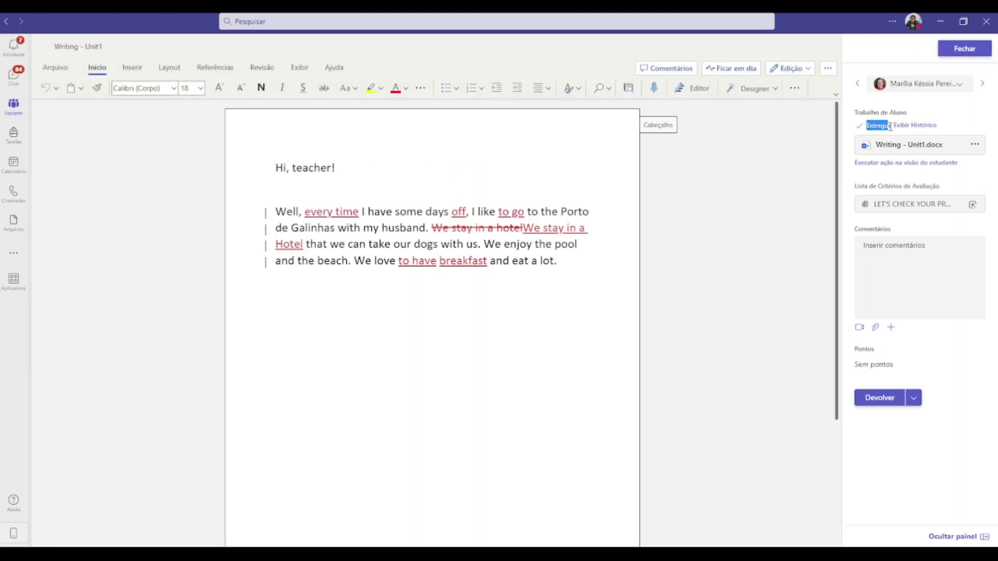
click(858, 84)
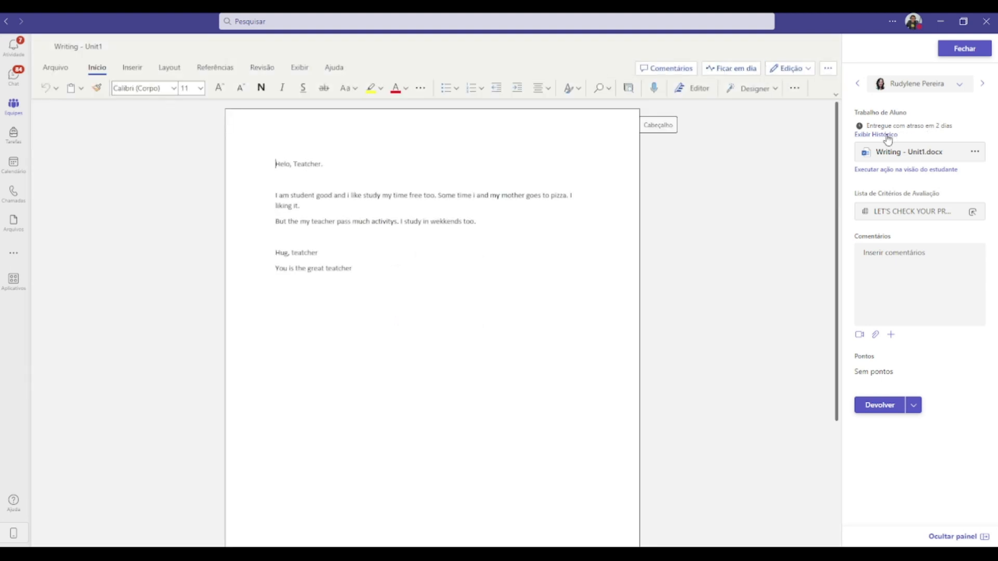
Examine the assigned, viewed, due and turned-in dates in the late submission's history, and return to the grading details.
click(888, 135)
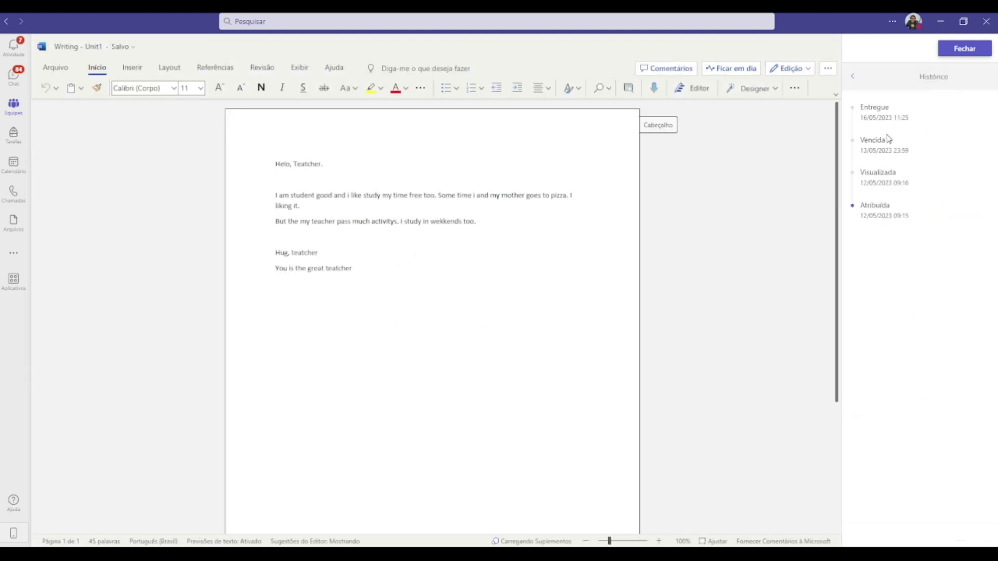
triple_click(906, 217)
click(908, 219)
drag(863, 183, 913, 188)
drag(912, 151, 863, 151)
drag(910, 117, 856, 108)
click(909, 136)
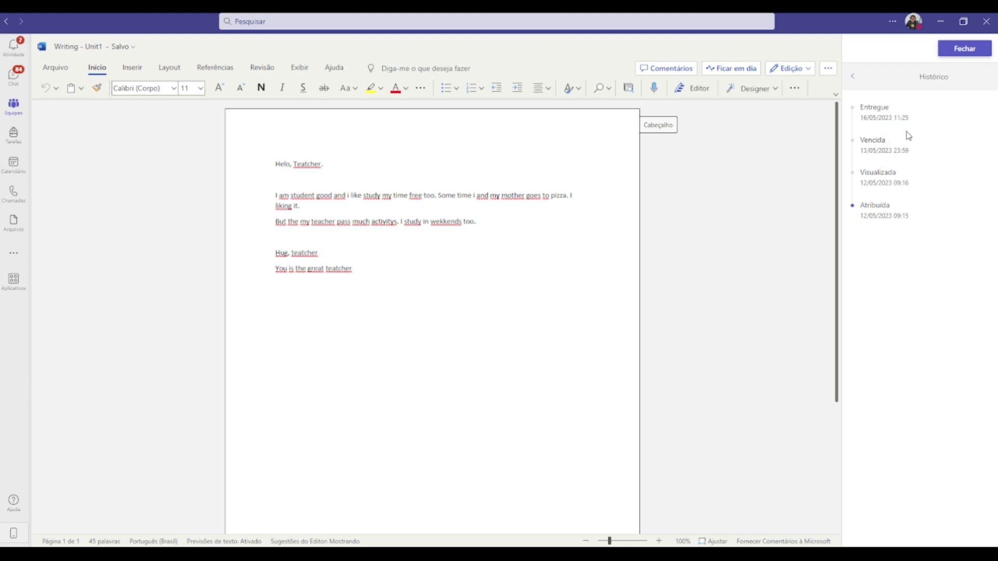
click(855, 81)
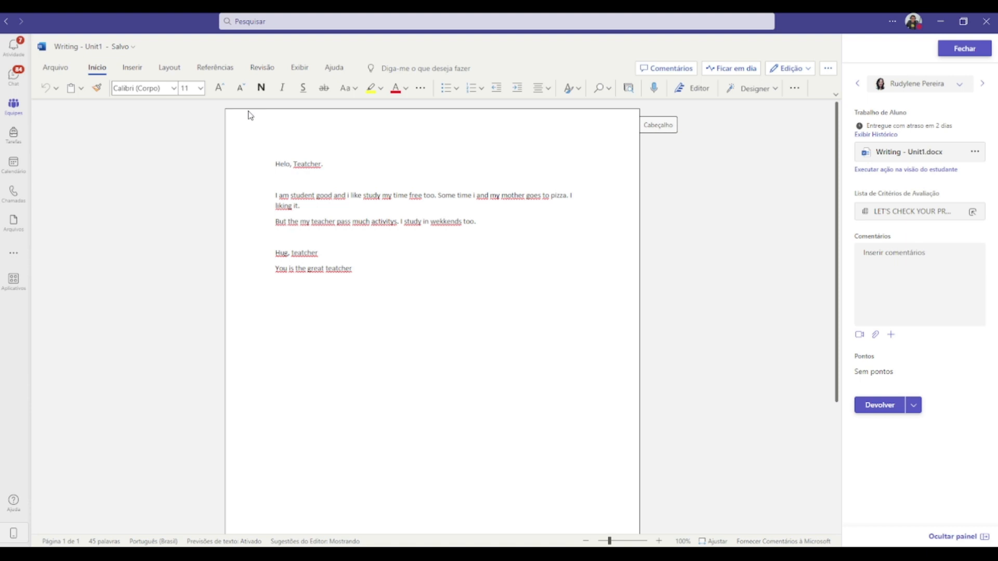
Set the proofing language of the current document to Inglês (EUA).
click(262, 68)
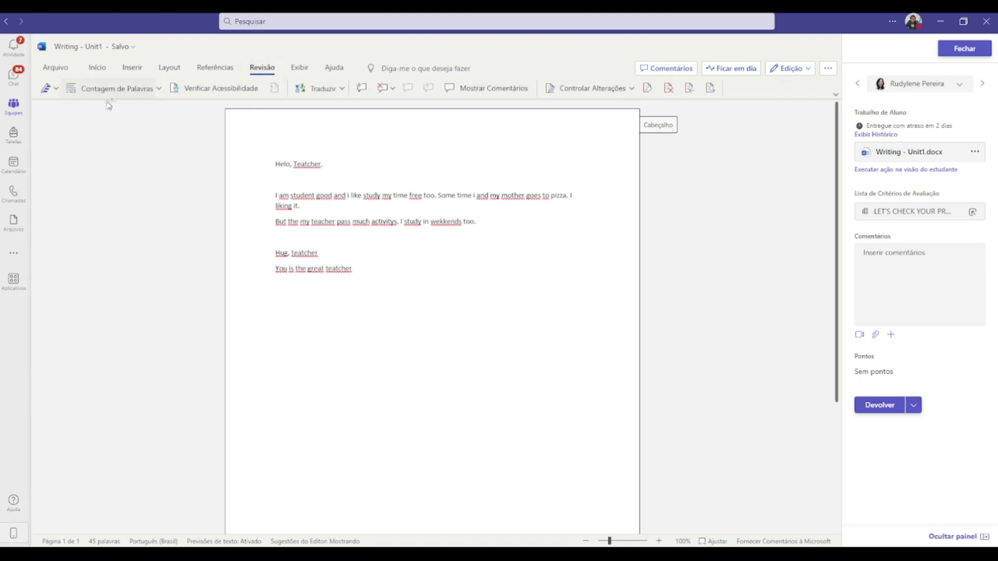
click(55, 90)
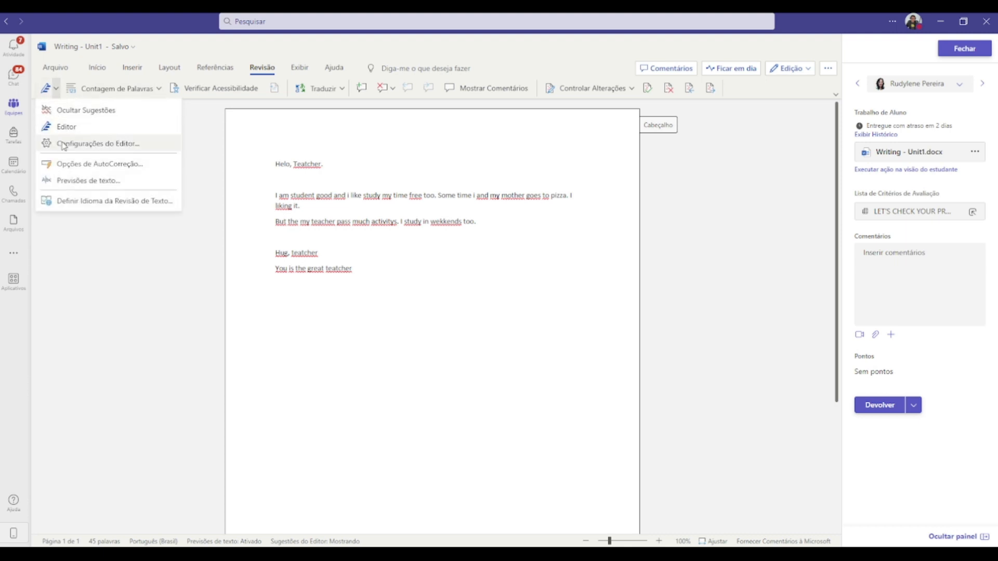
click(88, 202)
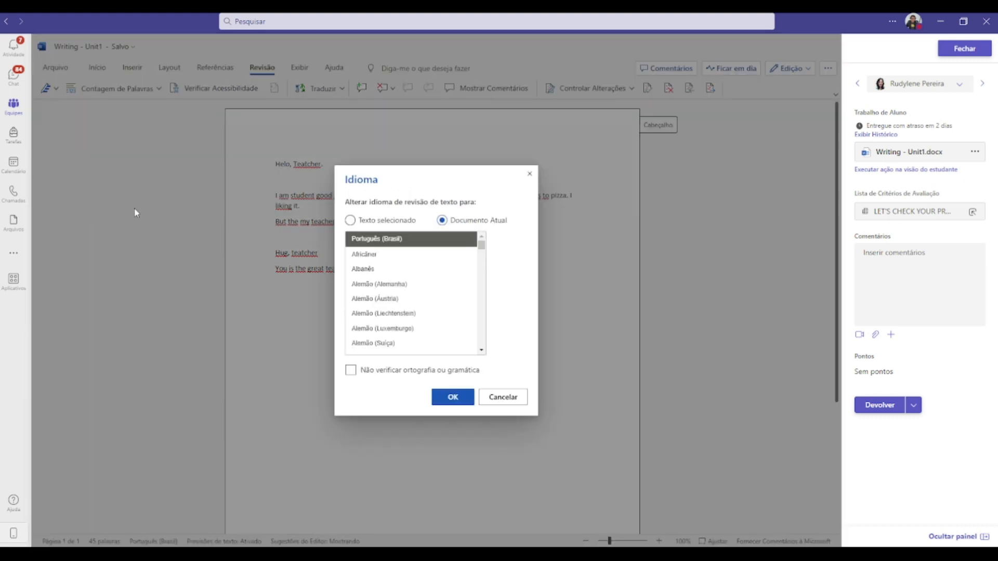
scroll(409, 255, down, 5)
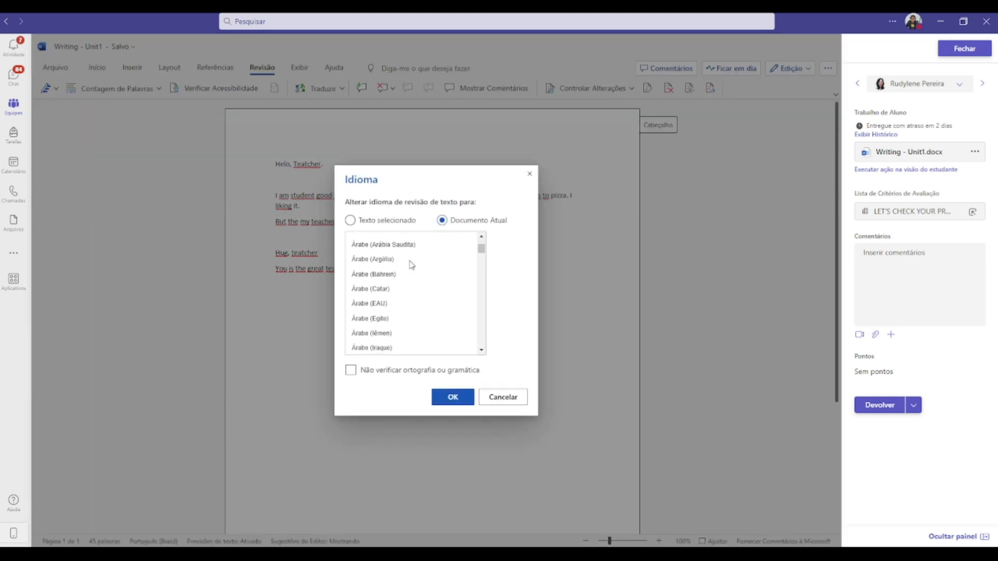
scroll(411, 265, down, 8)
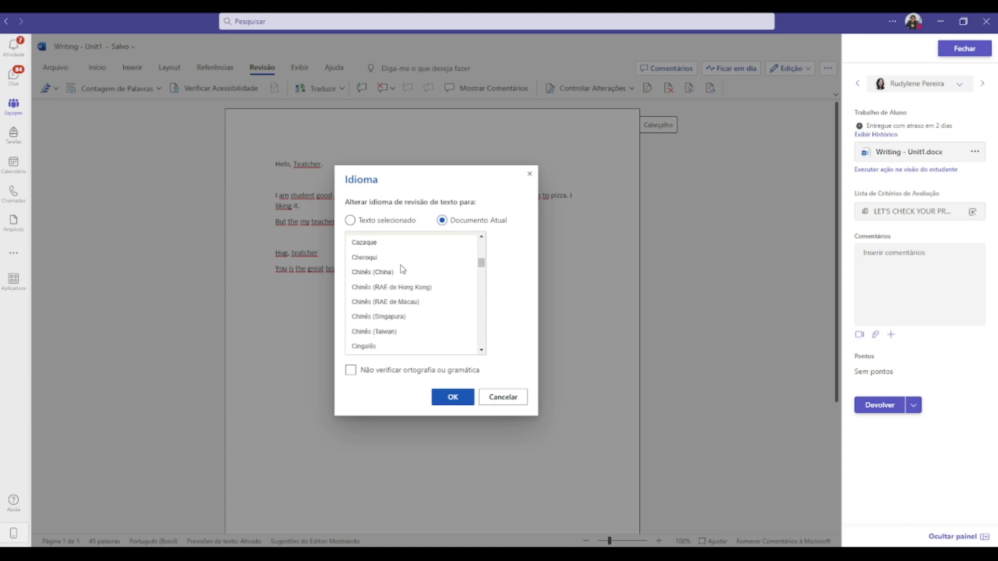
scroll(402, 269, down, 10)
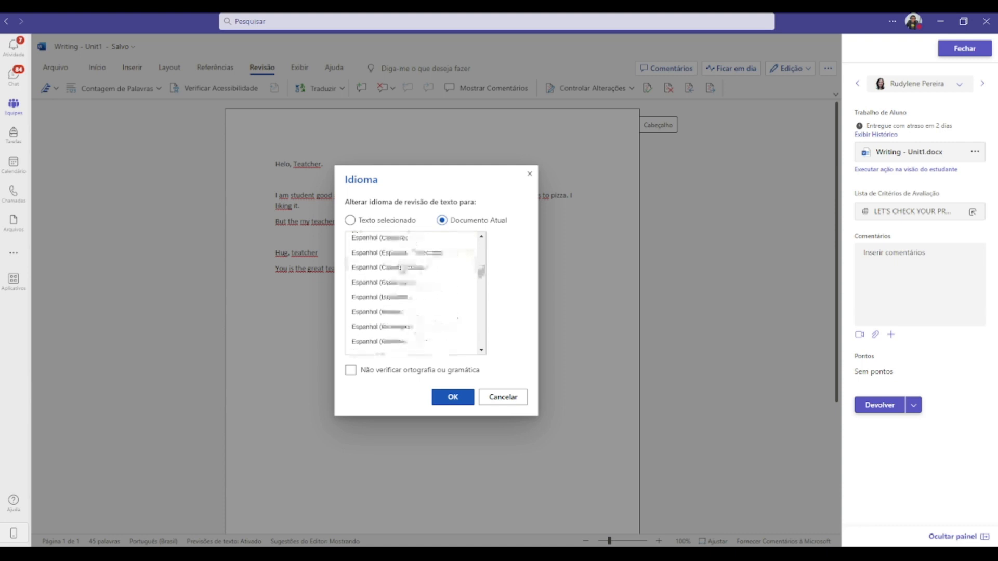
scroll(402, 268, down, 10)
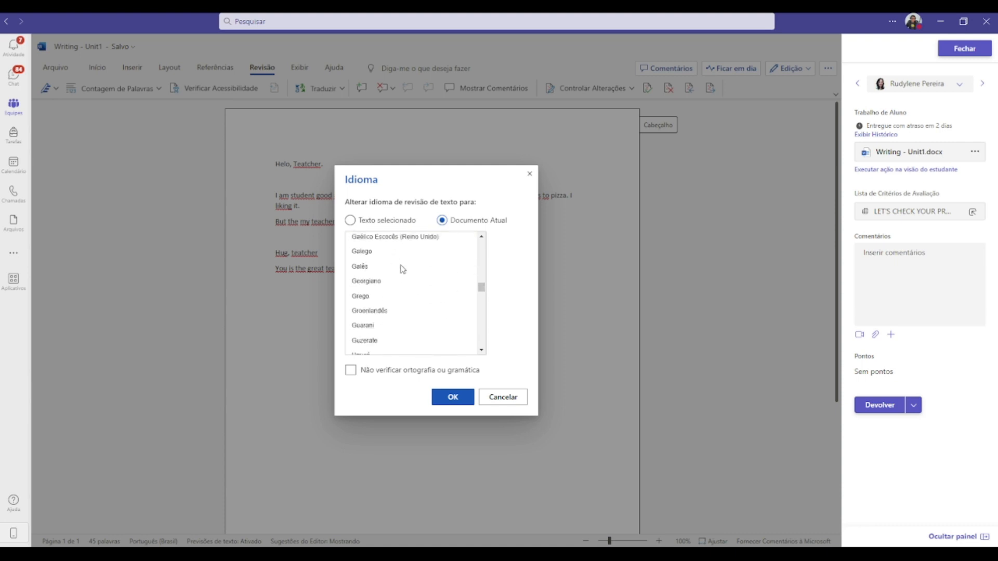
scroll(402, 269, down, 5)
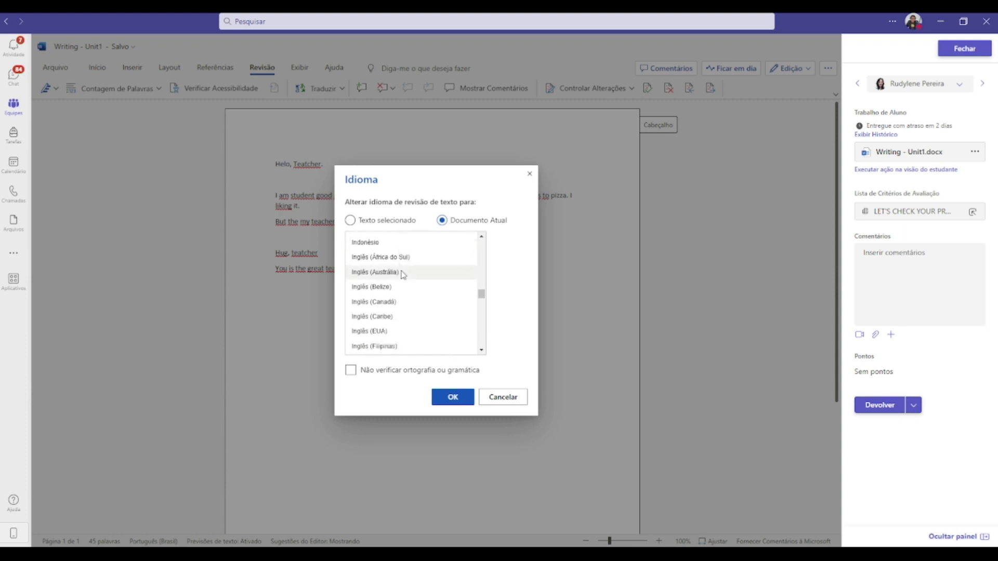
click(393, 331)
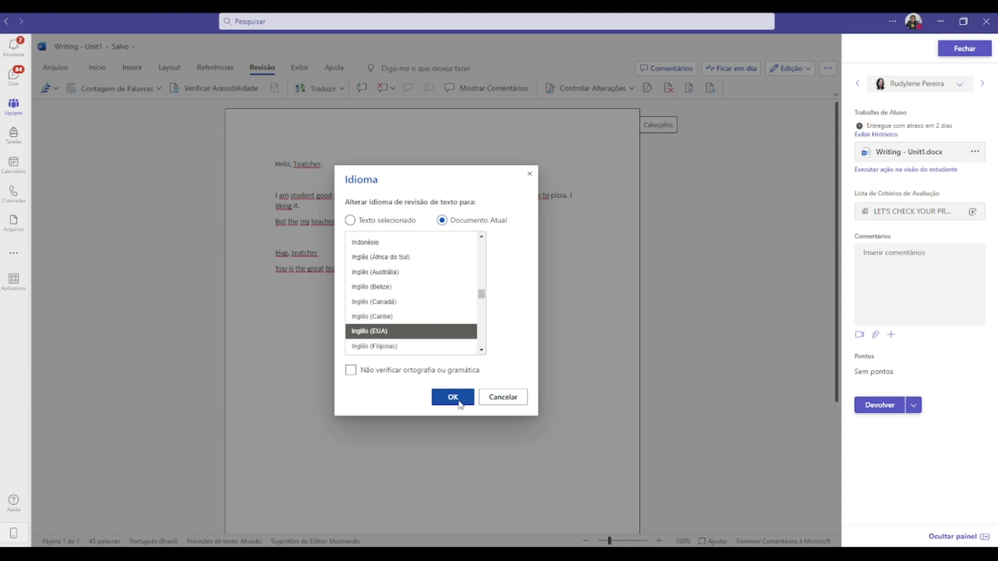
click(453, 397)
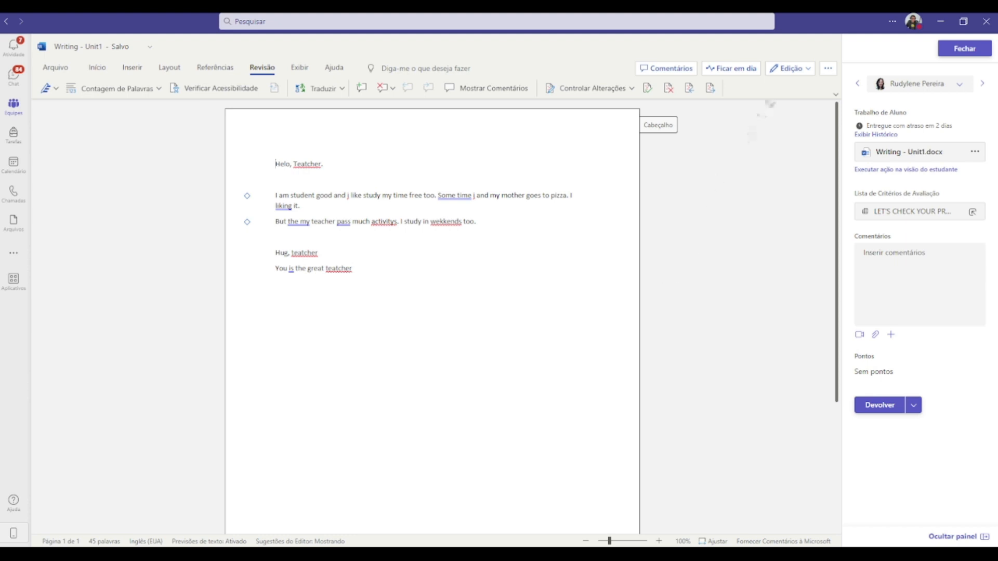
Try switching the document to Revisão mode and back to Edição, adding "Olá" after the greeting in Edição mode.
click(789, 74)
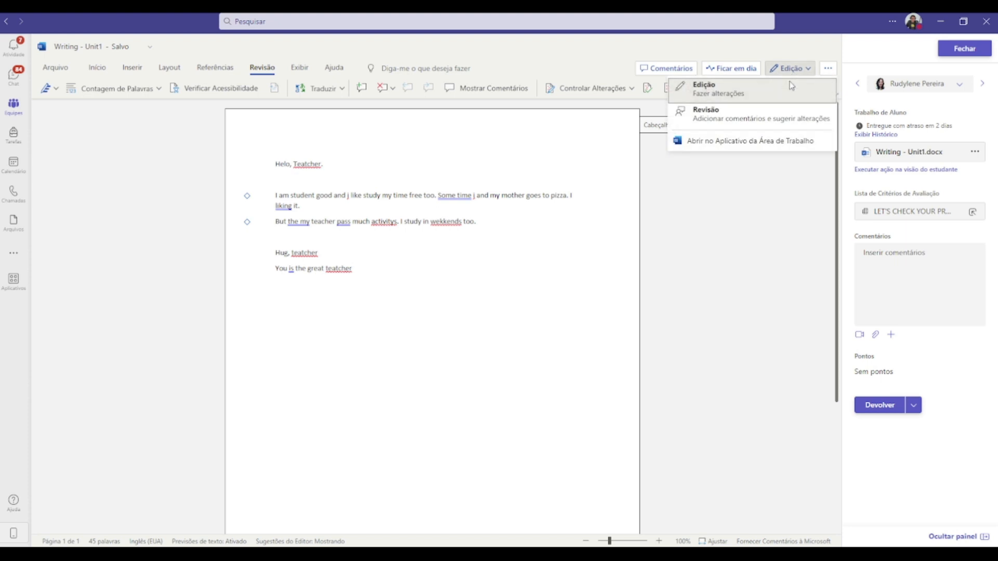
click(775, 122)
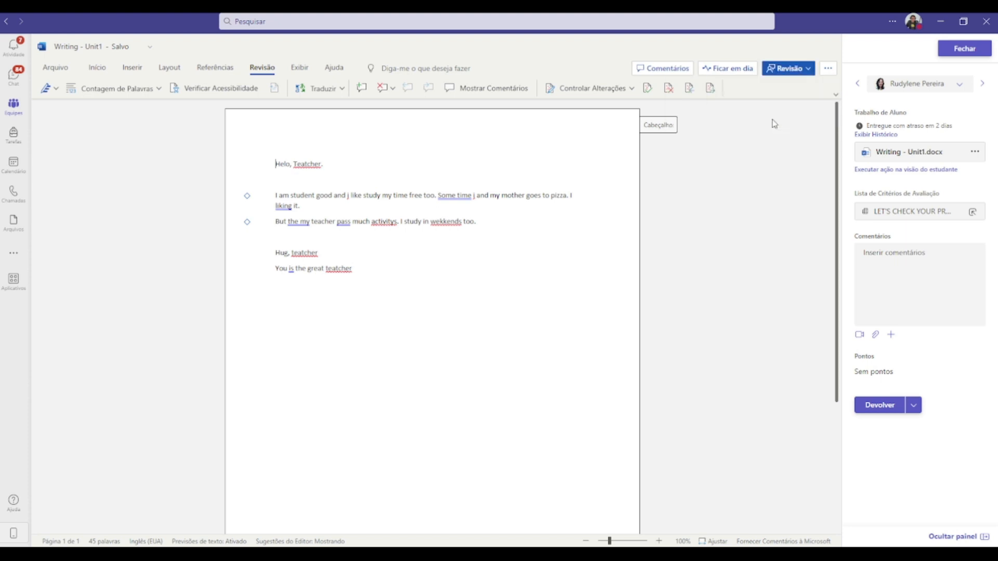
click(781, 72)
click(776, 97)
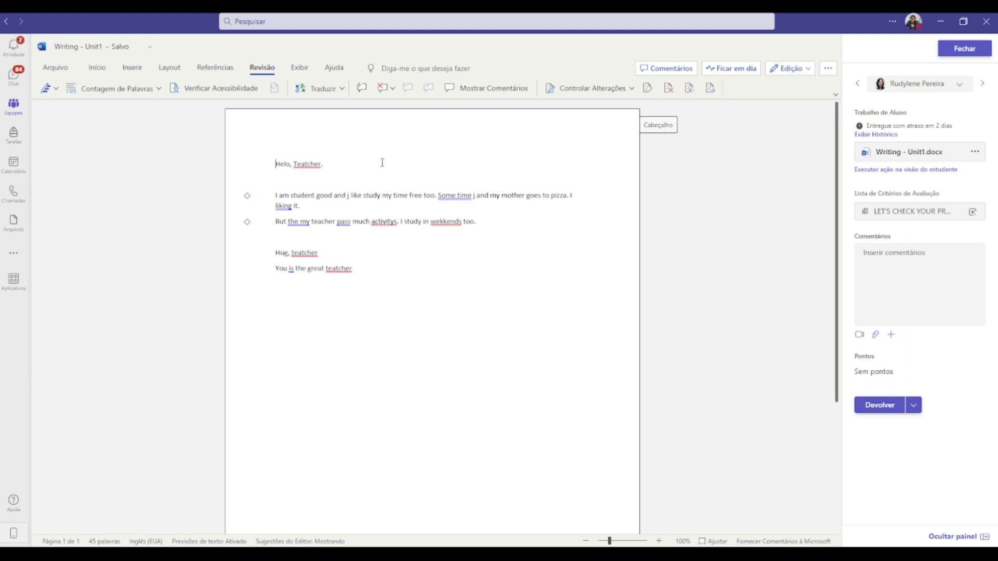
text(Olá)
Switch the document to Revisão mode, and reject a trial suggestion "Olá!" added after the greeting.
click(790, 68)
click(799, 128)
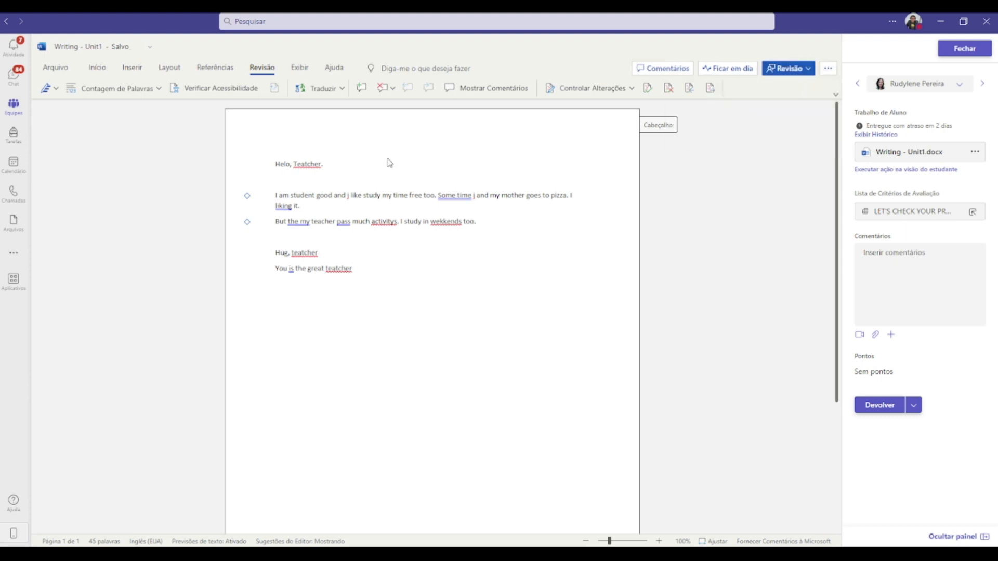
text(Olá!)
click(331, 164)
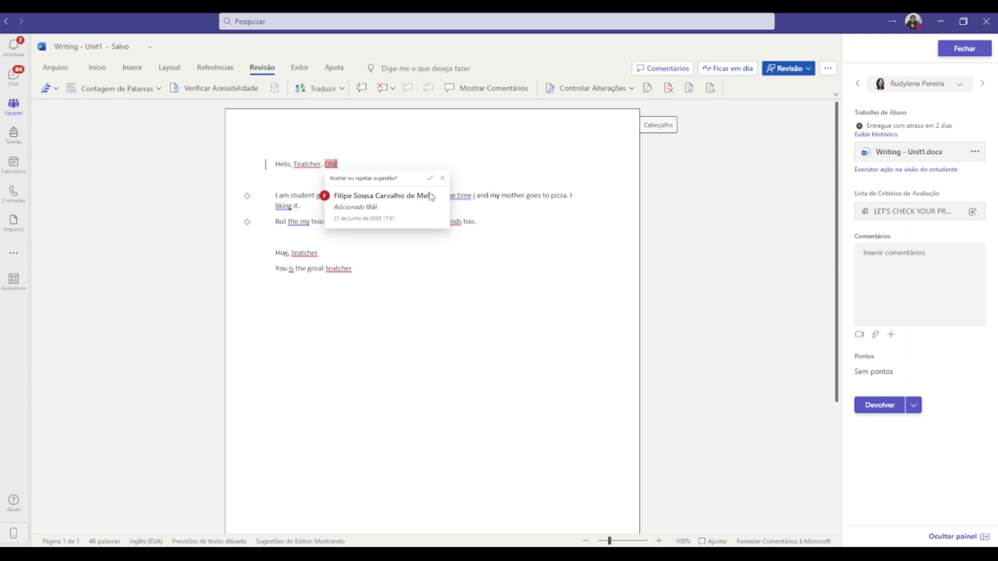
click(442, 178)
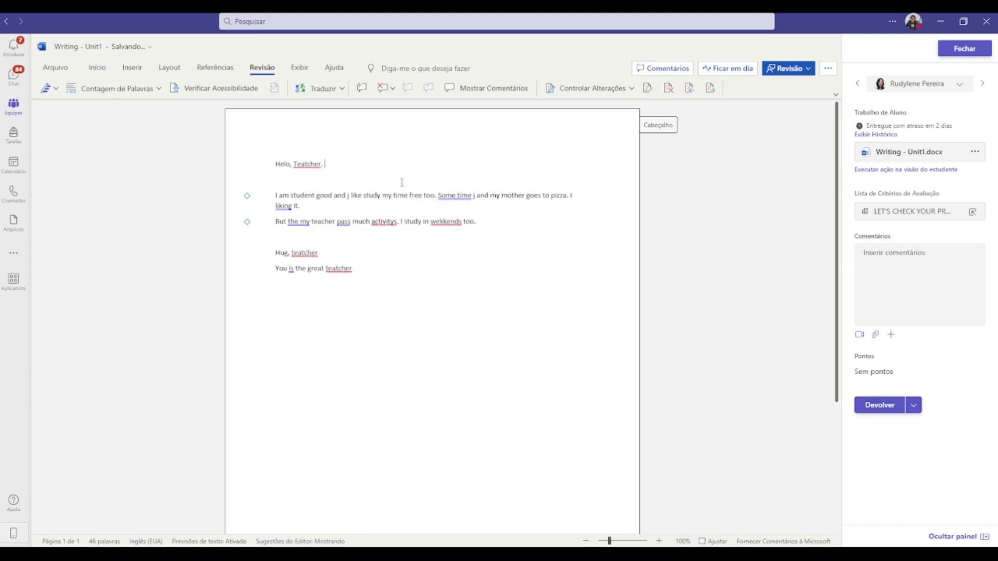
Try to correct "Teatcher" in the greeting with the spelling suggestion "Teacher".
click(309, 165)
click(367, 161)
click(312, 164)
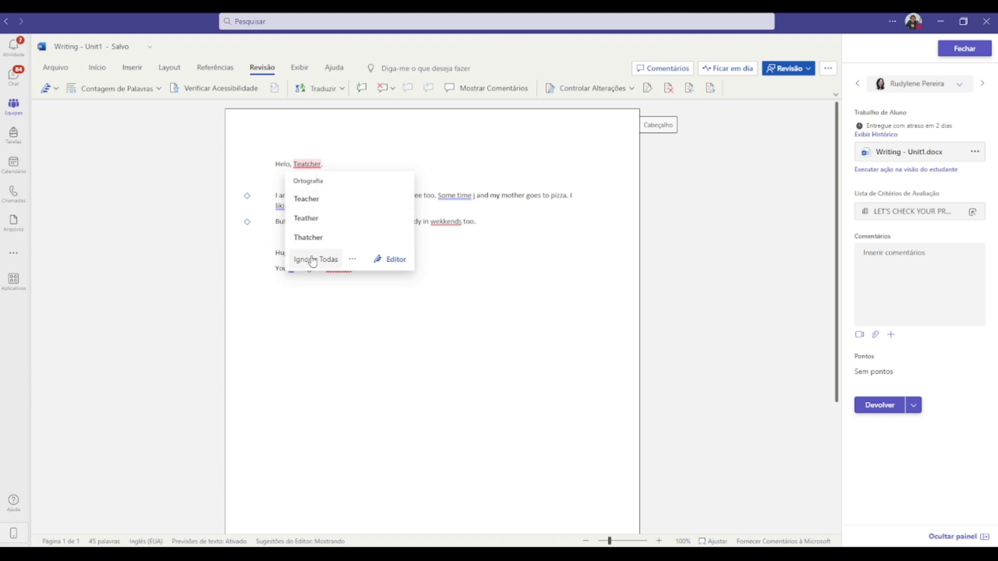
click(334, 200)
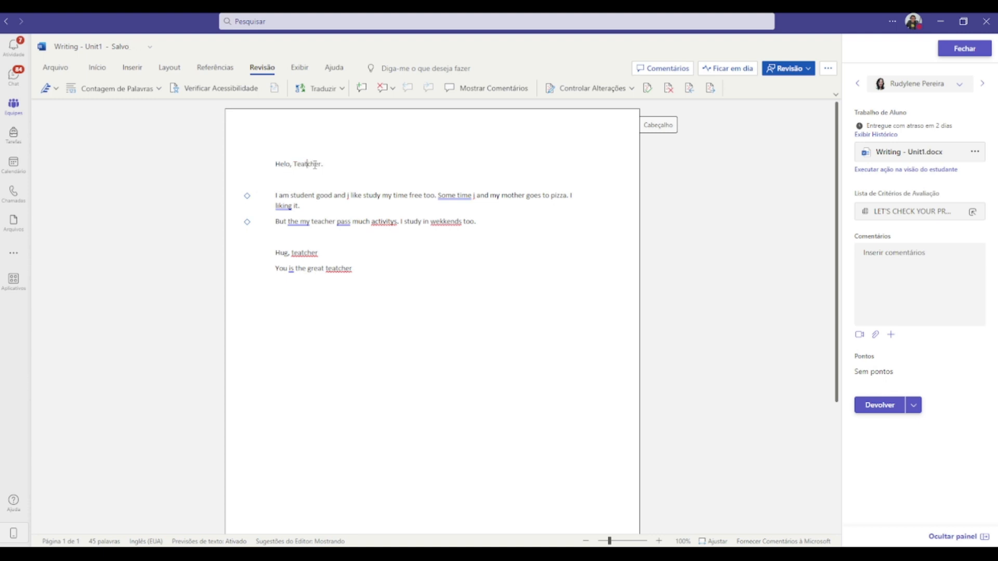
Replace the word "Teatcher" in the greeting with "Teacher" as a tracked change.
double_click(307, 164)
text(Teah)
key(BackSpace)
text(cherTea)
click(510, 181)
Apply the grammar suggestion "Sometime" to "Some time" in the first paragraph, and undo it.
click(460, 195)
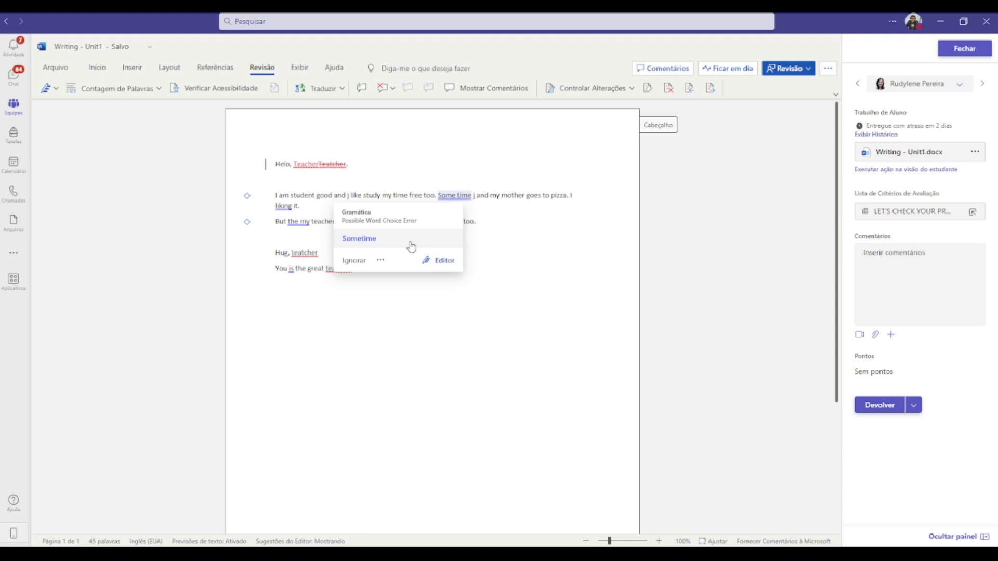
click(438, 245)
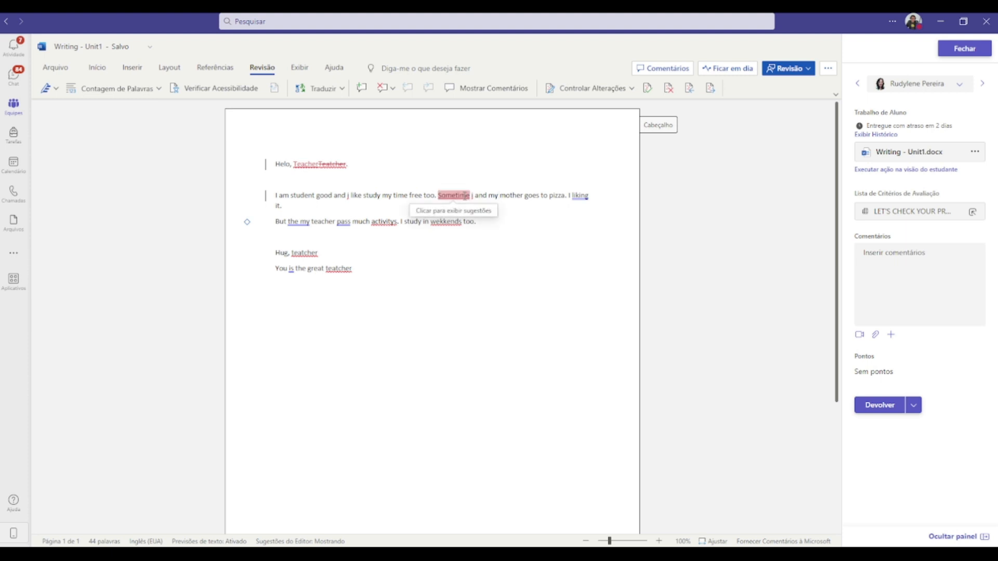
key(ctrl+z)
Overwrite "Some time" in the first paragraph with "Sometime" as a tracked change.
drag(439, 196, 469, 196)
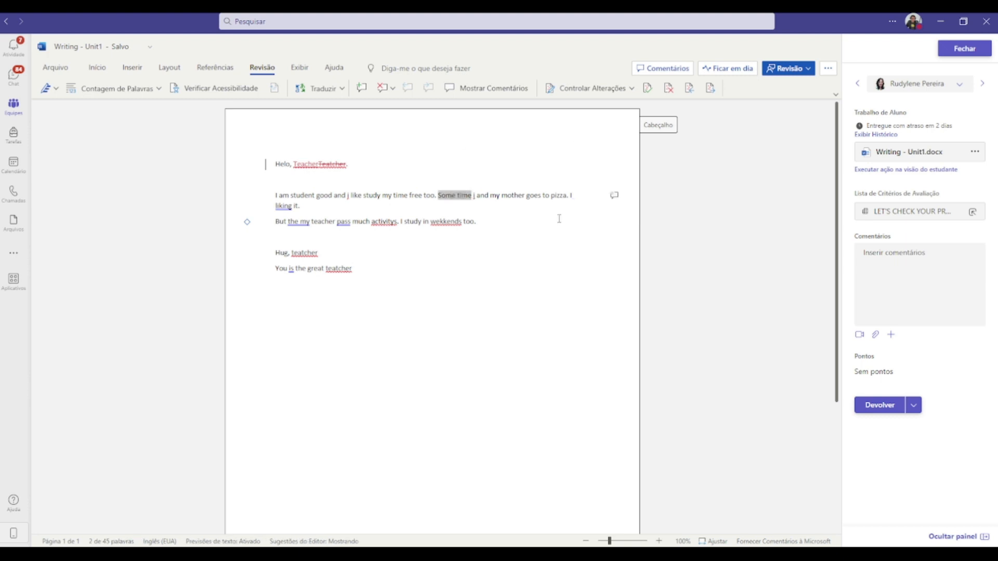
text(Sometime)
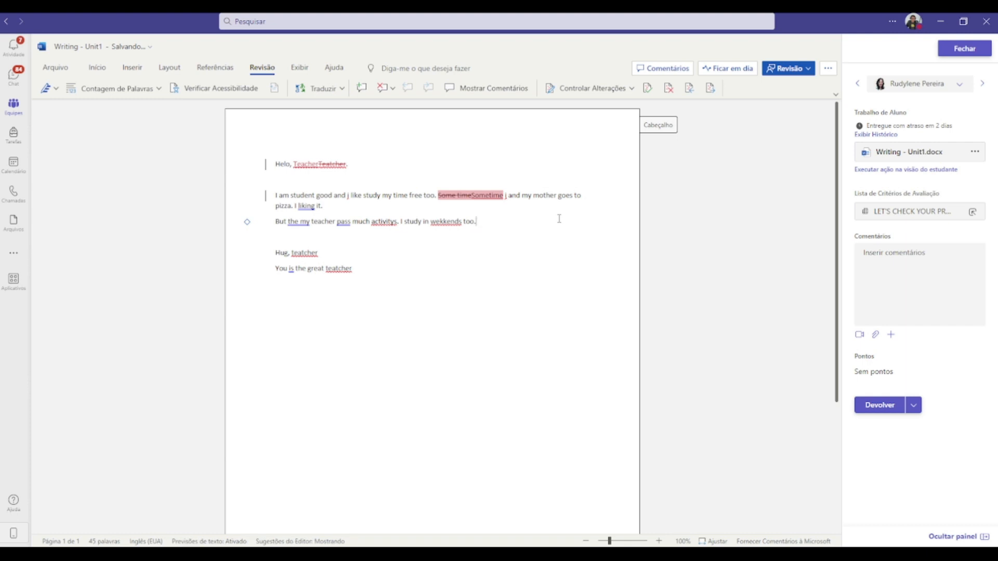
click(524, 223)
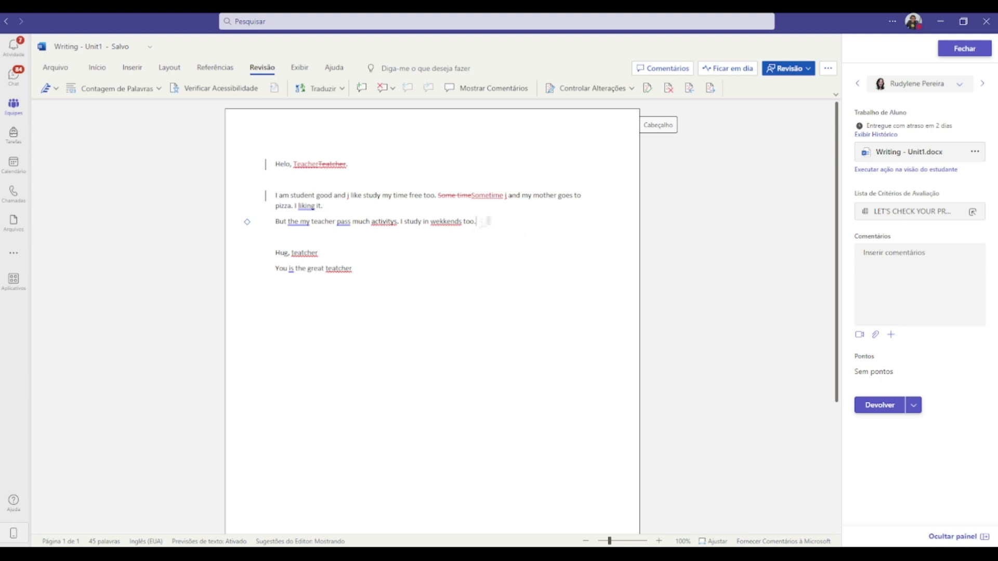
Post the comment "Não entendi sua sentença." on the line starting "But the my teacher pass much activitys".
drag(489, 221, 274, 221)
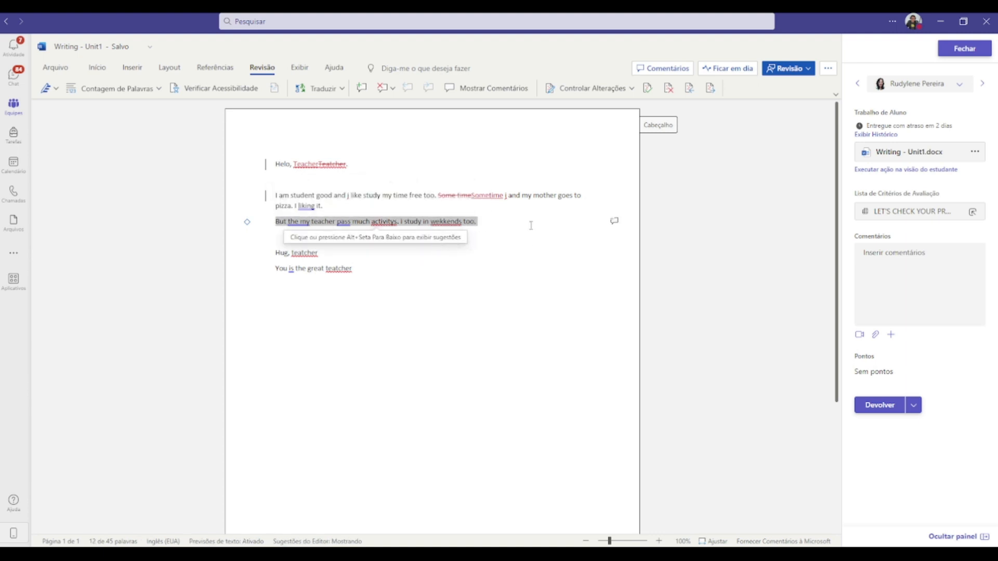
click(492, 221)
drag(477, 221, 275, 223)
click(614, 221)
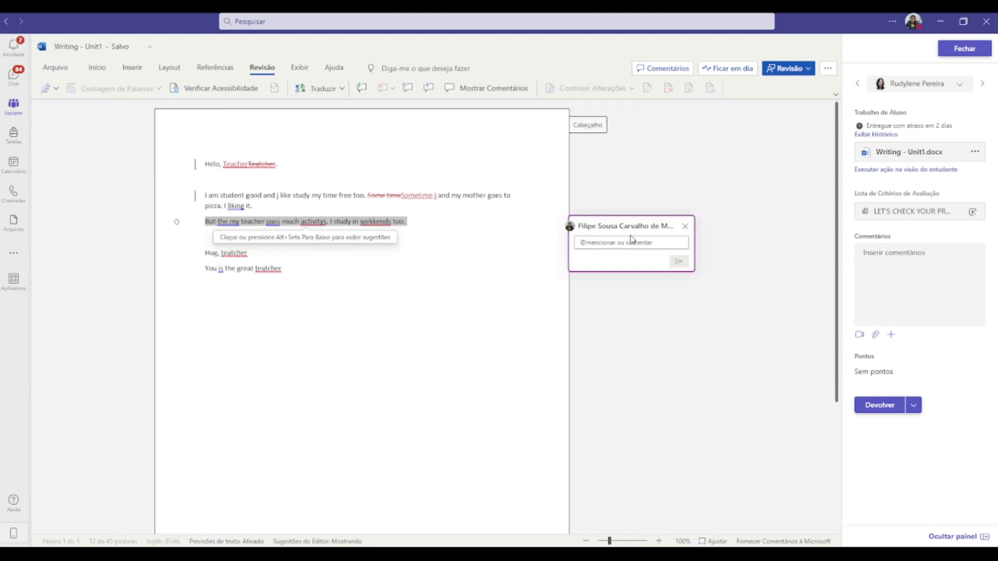
text(Não ente)
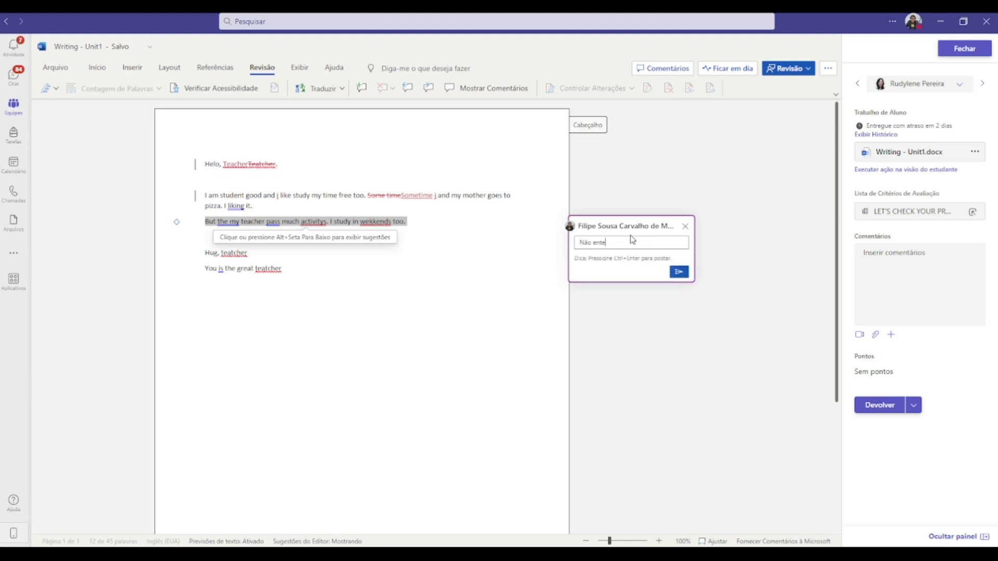
text(ndi sua sentença.)
click(679, 272)
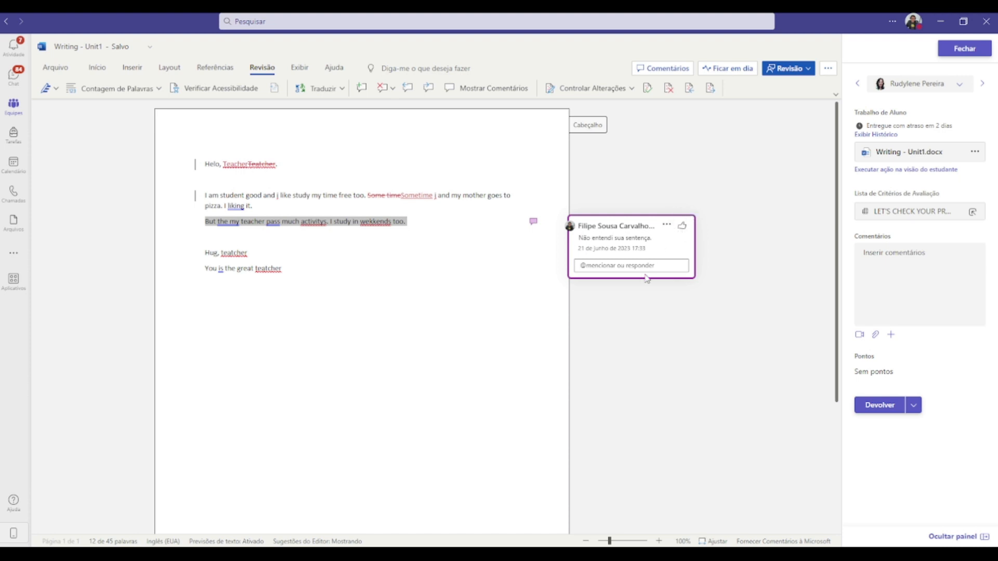
Delete the comment thread on the line starting "But the my teacher".
click(668, 232)
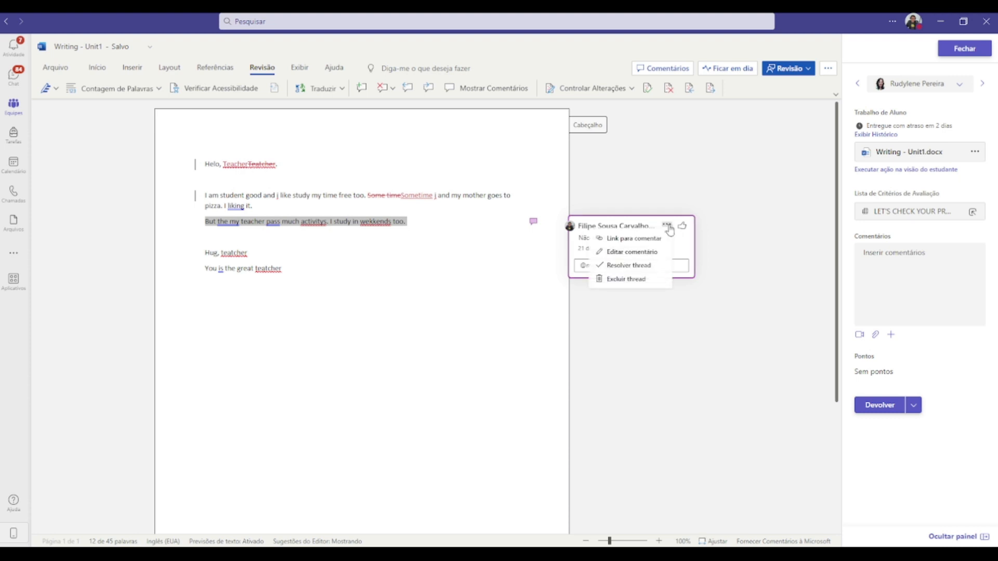
click(669, 229)
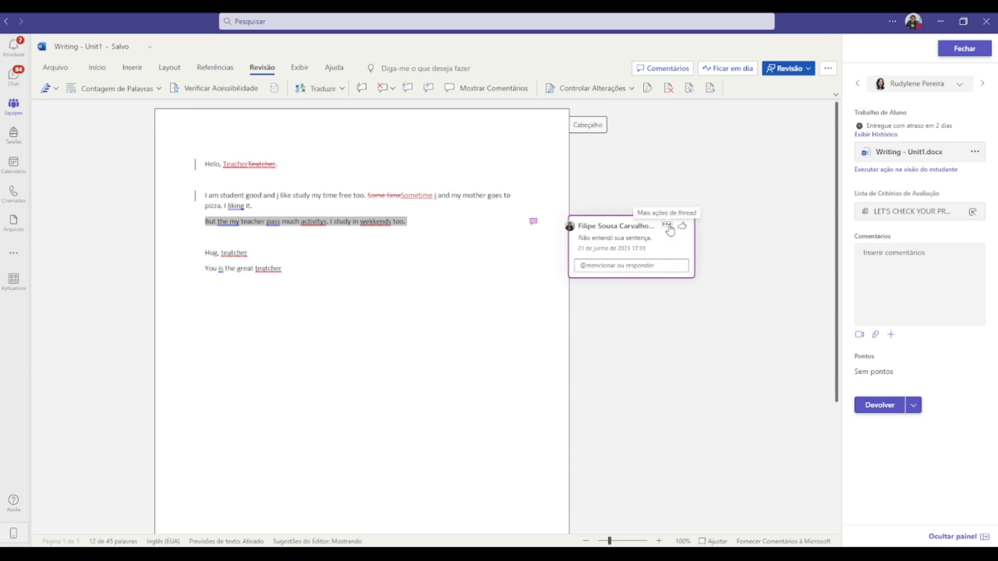
click(668, 227)
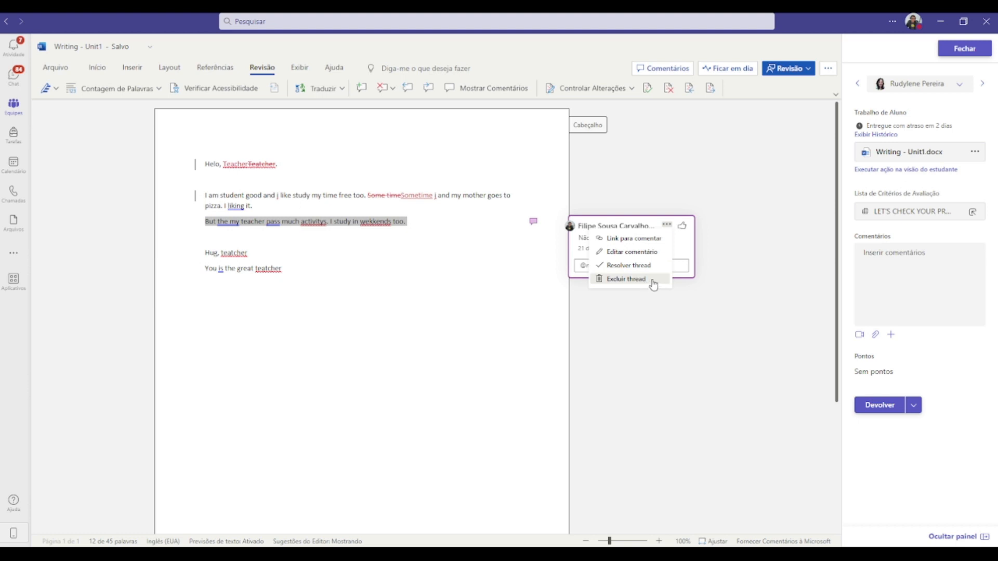
click(653, 284)
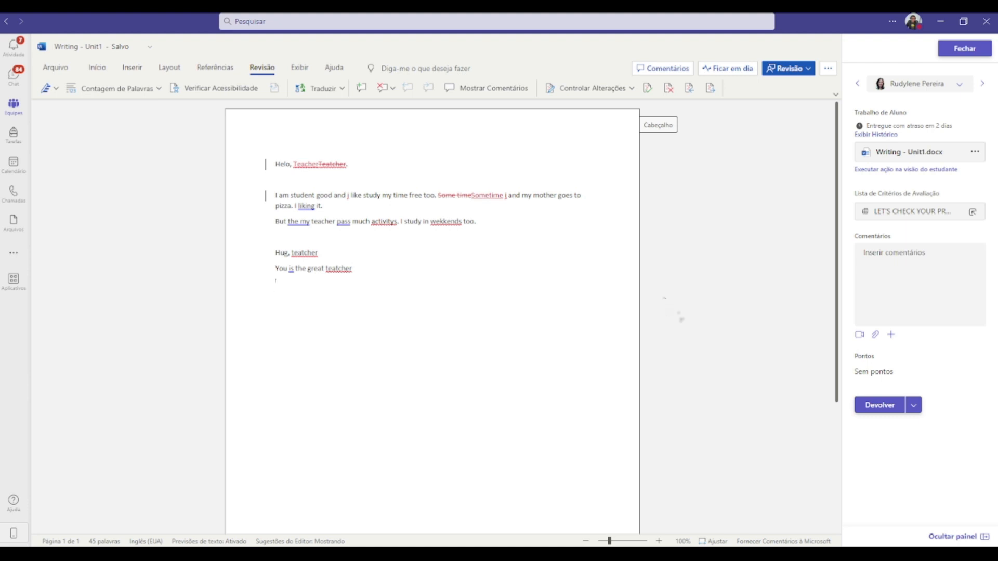
Enter "Good job!" as the overall feedback comment for the student's submission.
click(914, 269)
text(Good job!)
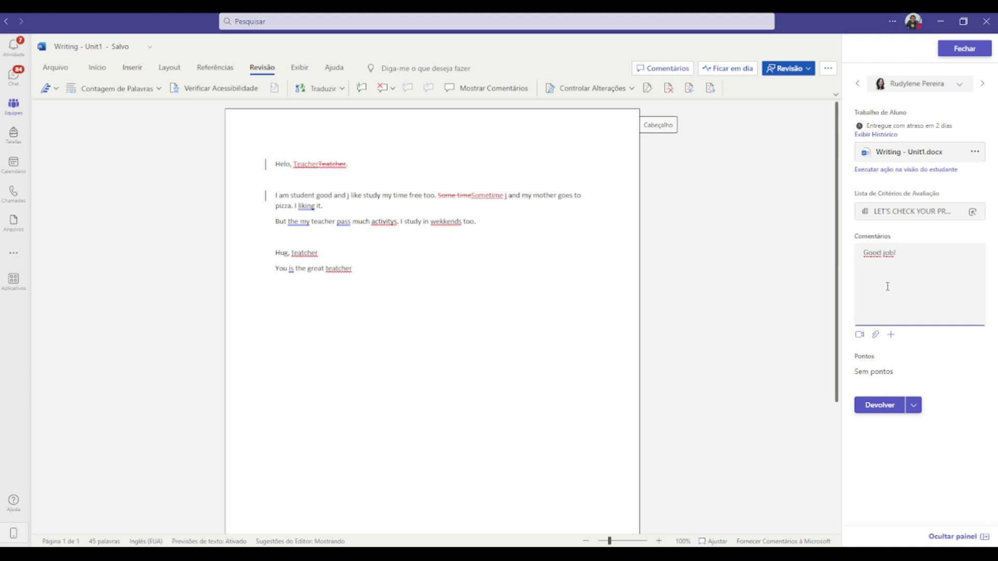
View the attachment sources and the new file types that can be added to the feedback.
click(875, 335)
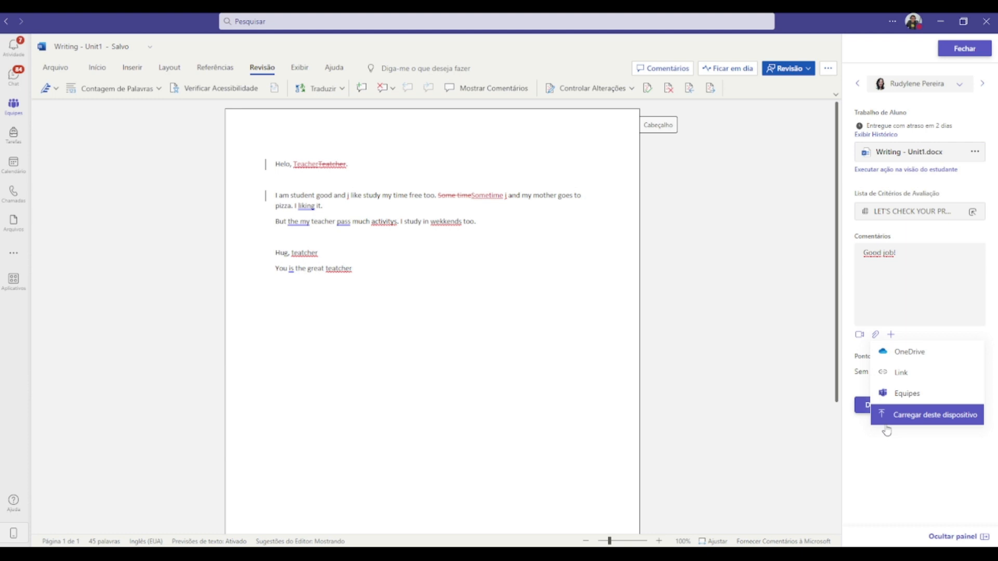
click(911, 316)
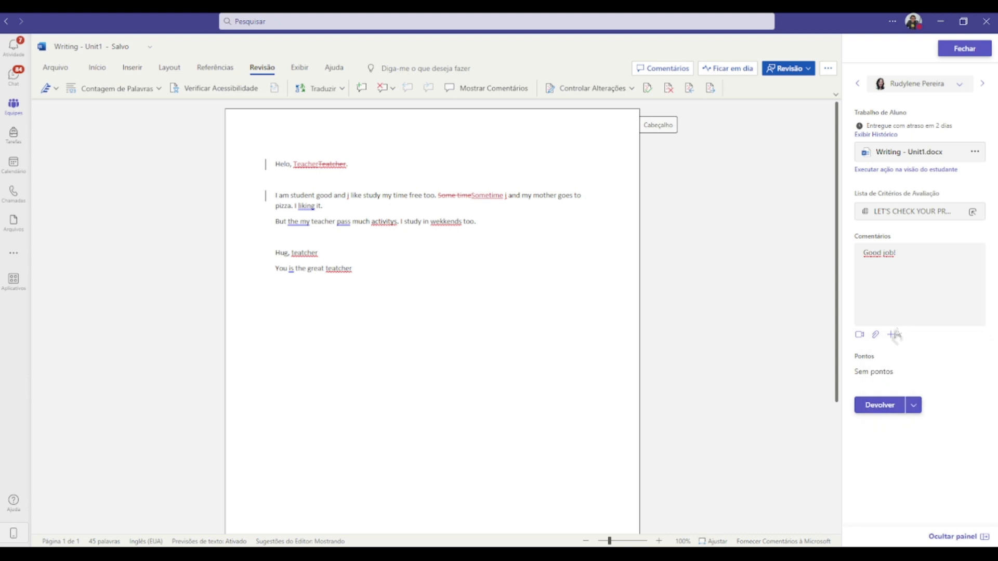
click(891, 335)
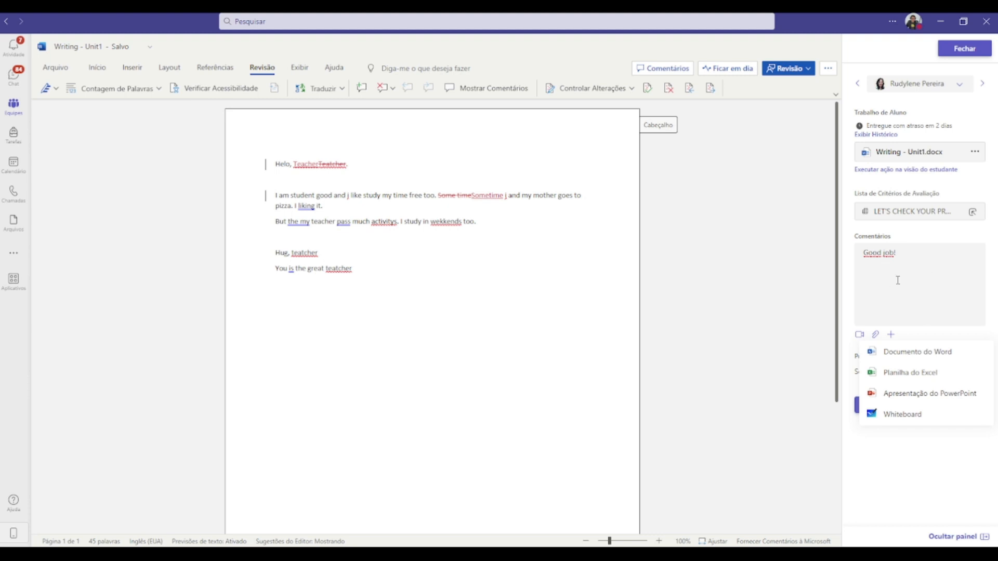
Open the LET'S CHECK YOUR PROGRESS! rubric and examine its criteria and the rating levels available for Grammar.
click(951, 238)
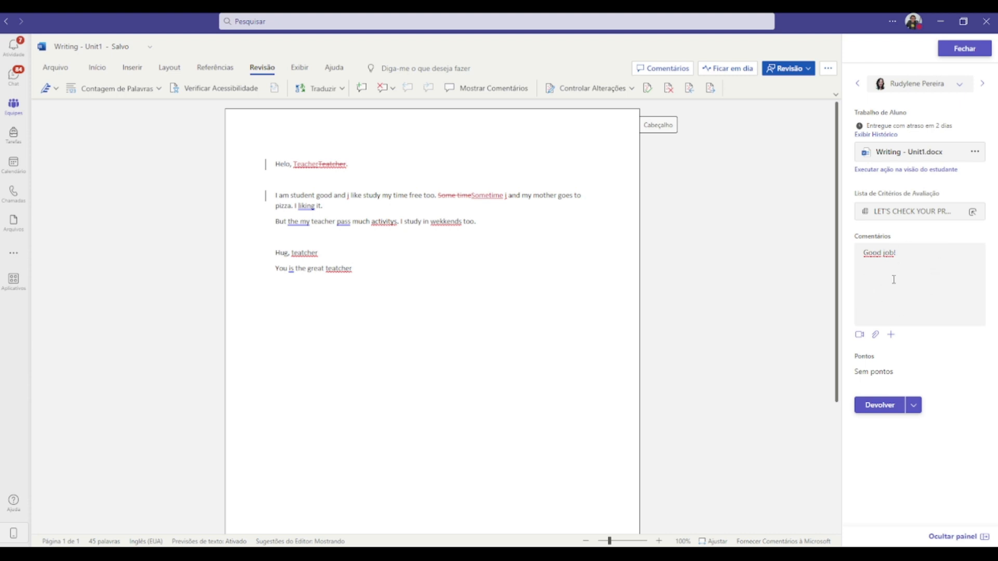
click(908, 216)
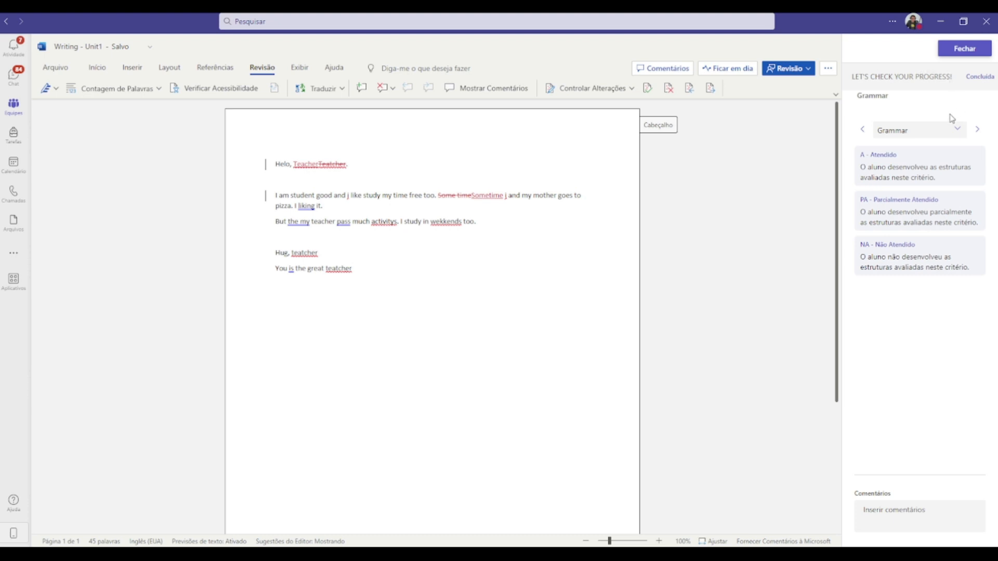
click(935, 156)
click(915, 130)
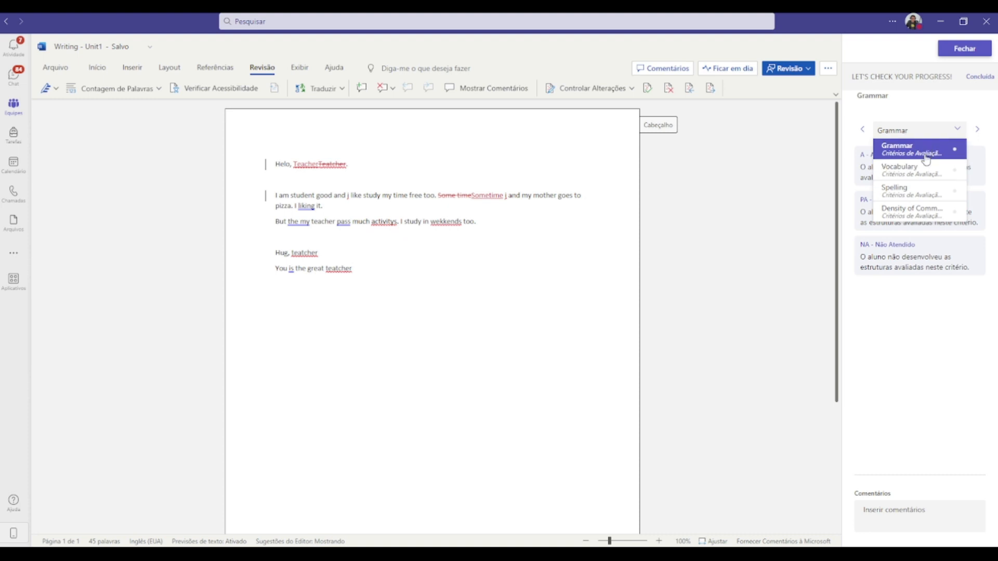
click(936, 141)
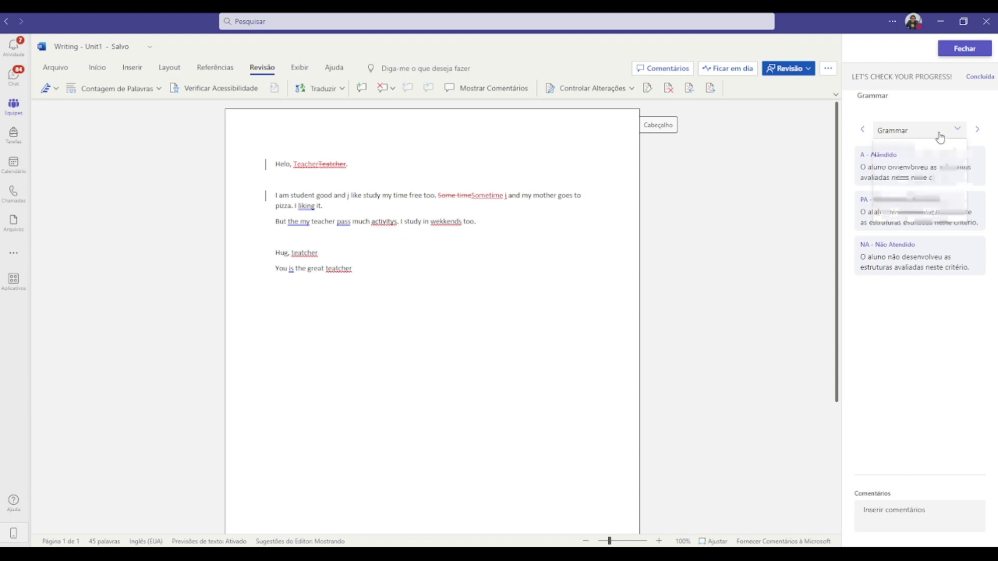
click(934, 169)
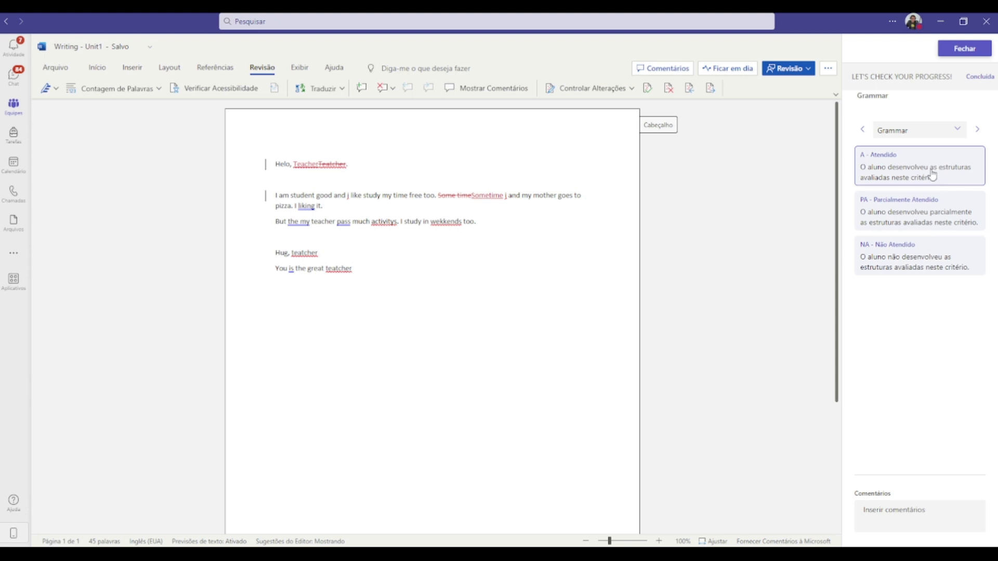
click(907, 173)
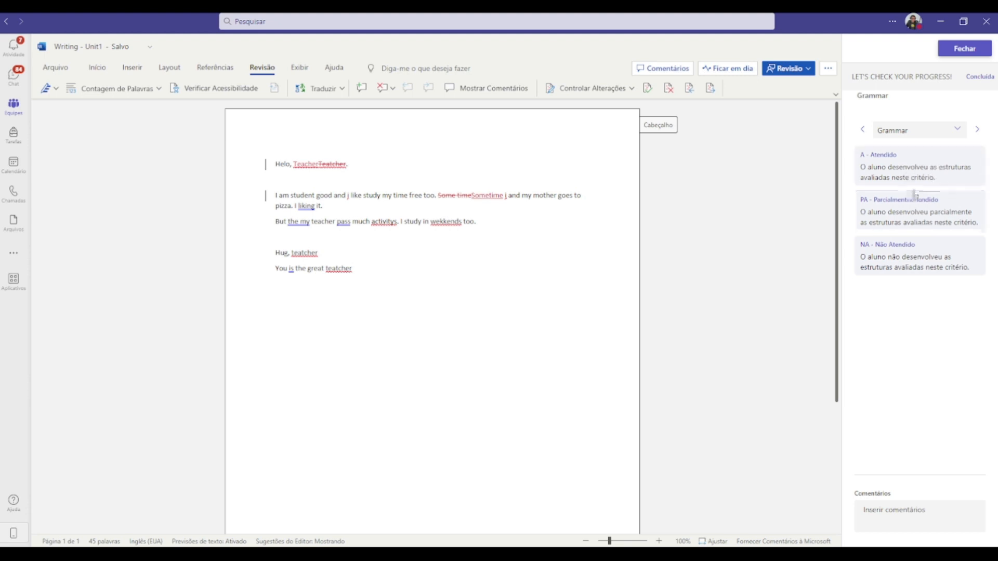
click(915, 133)
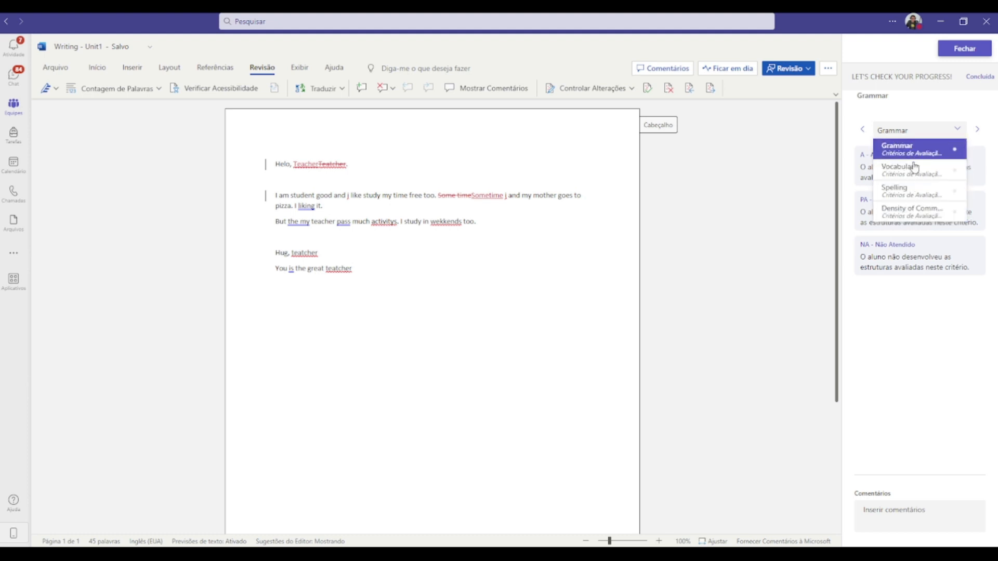
click(913, 134)
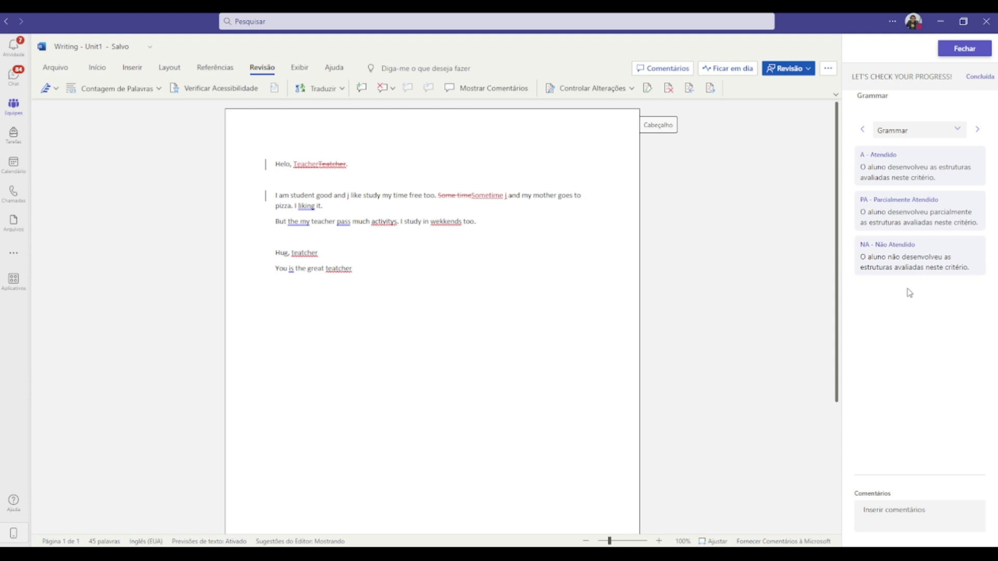
Rate Grammar and Density of Comments in the Text as A - Atendido, and Spelling as PA - Parcialmente Atendido.
click(910, 514)
click(951, 166)
click(984, 128)
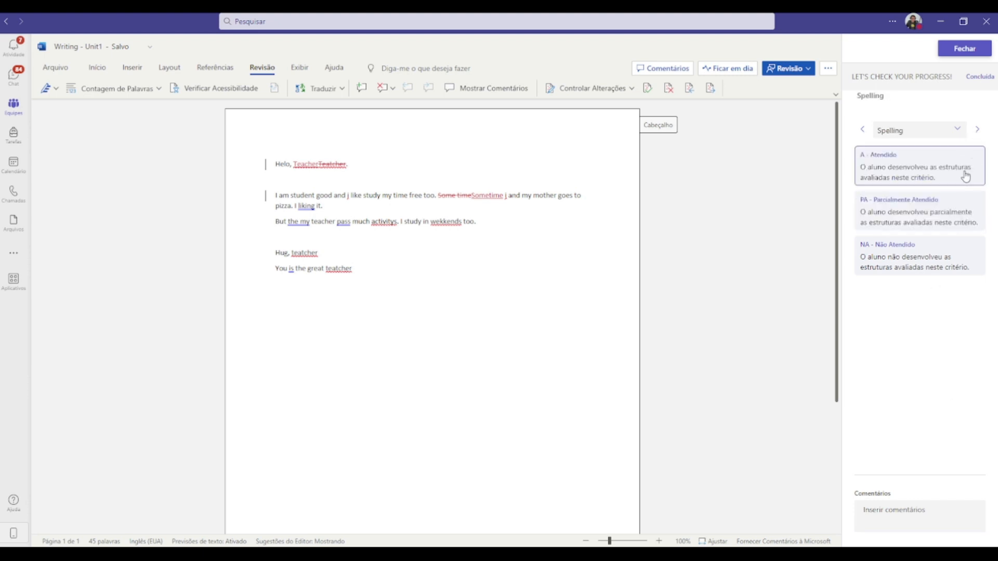
click(946, 205)
click(977, 129)
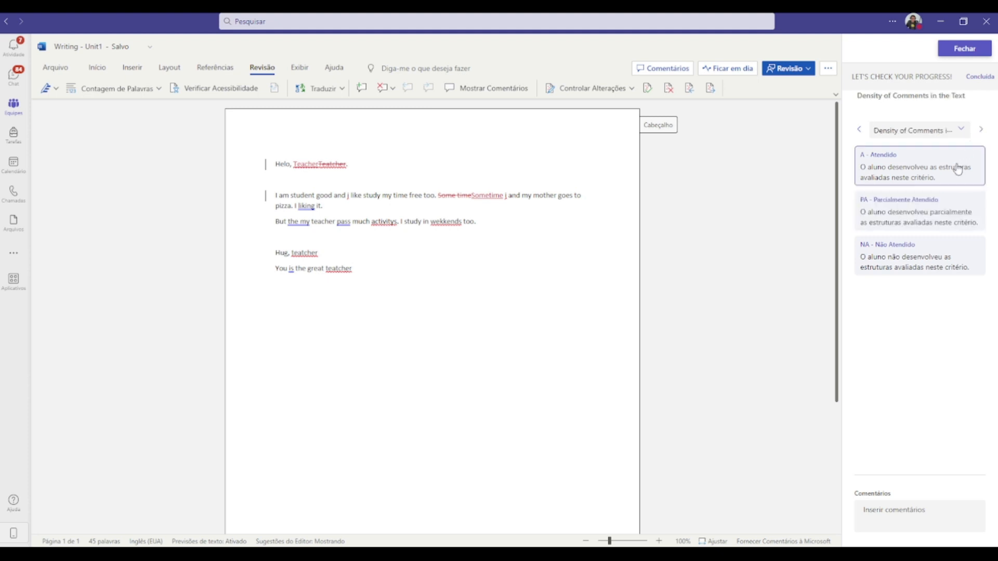
click(958, 168)
click(980, 131)
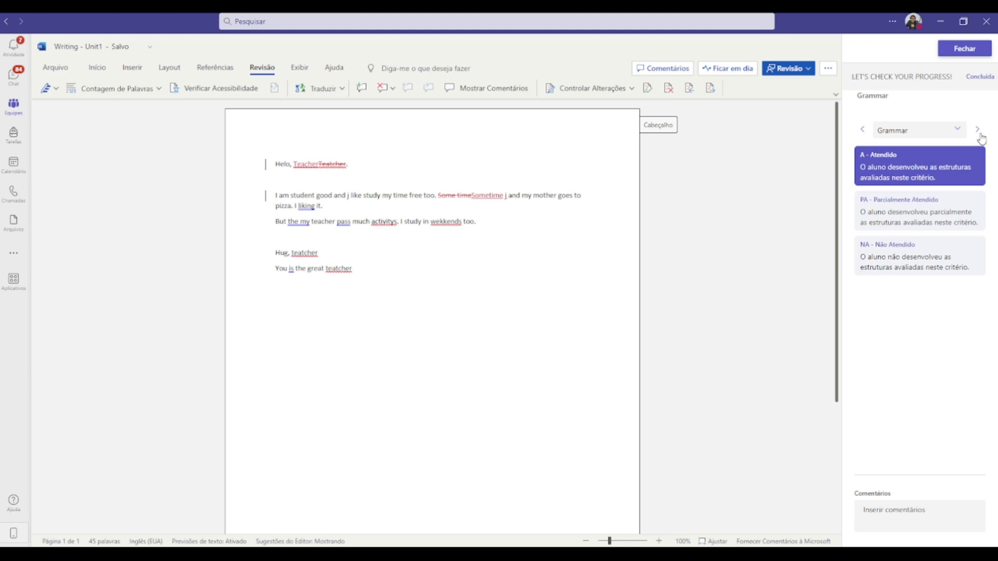
Change the Grammar rating to NA - Não Atendido and finish the rubric evaluation.
click(957, 264)
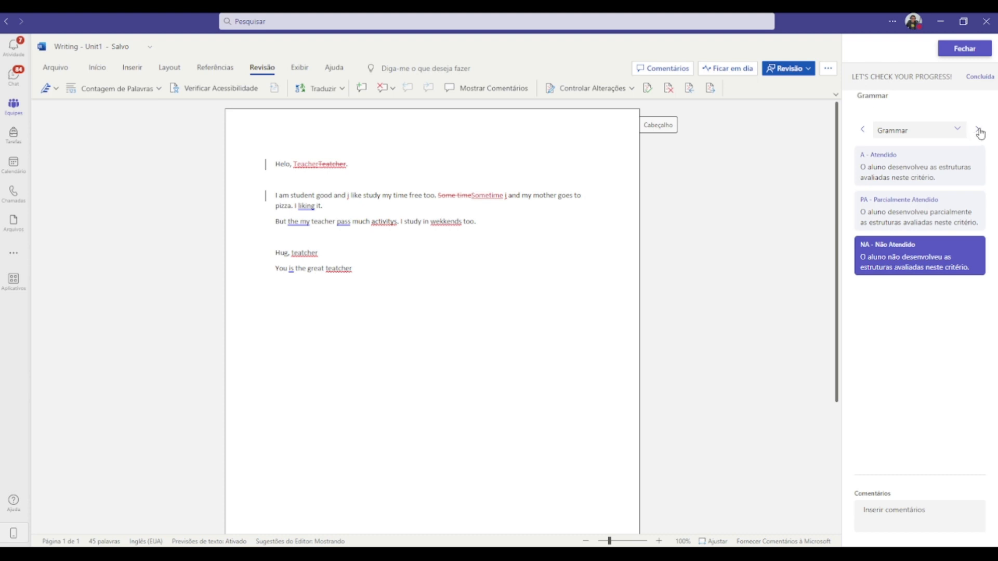
click(980, 77)
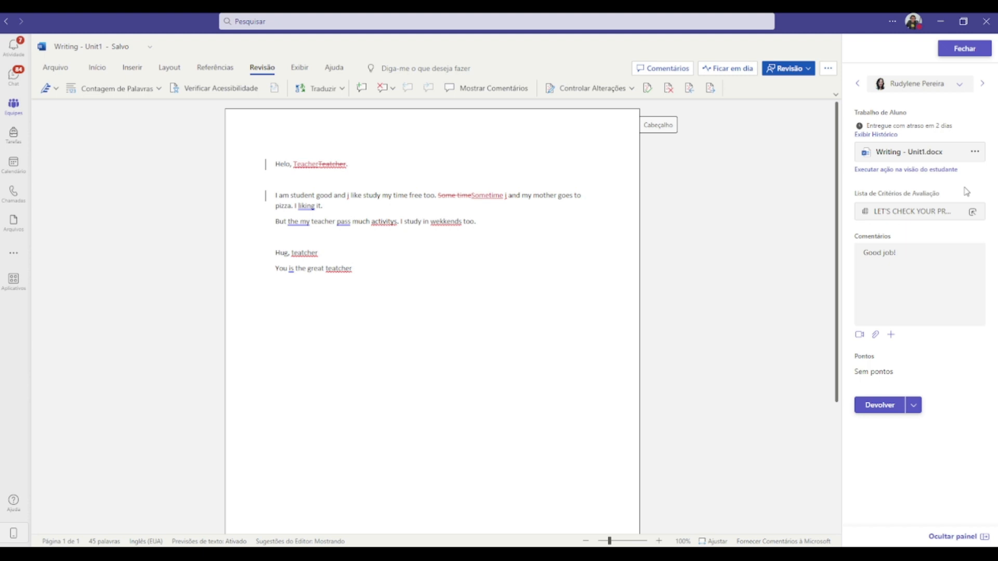
Return the graded writing submission to the student with the Devolver option.
click(913, 407)
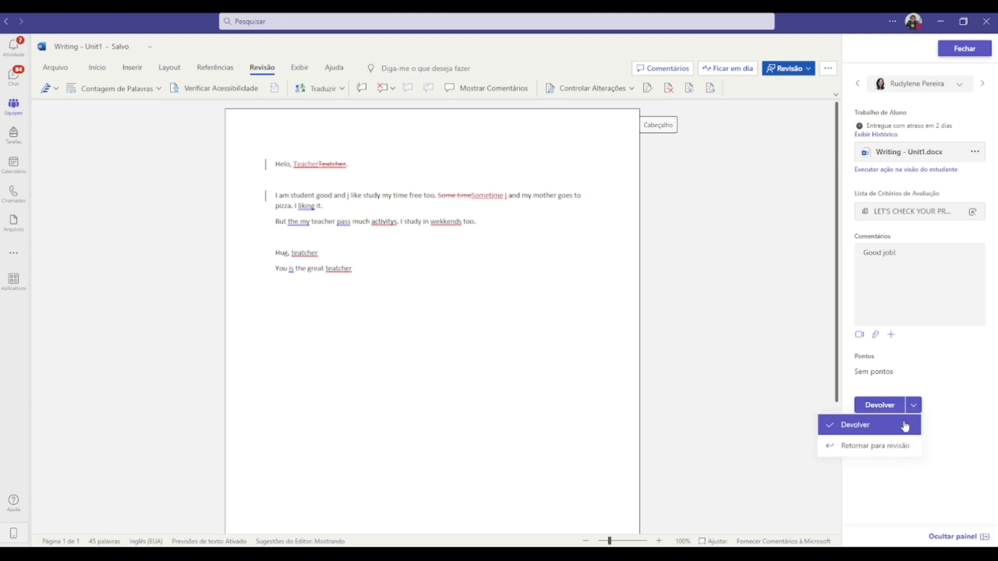
click(905, 427)
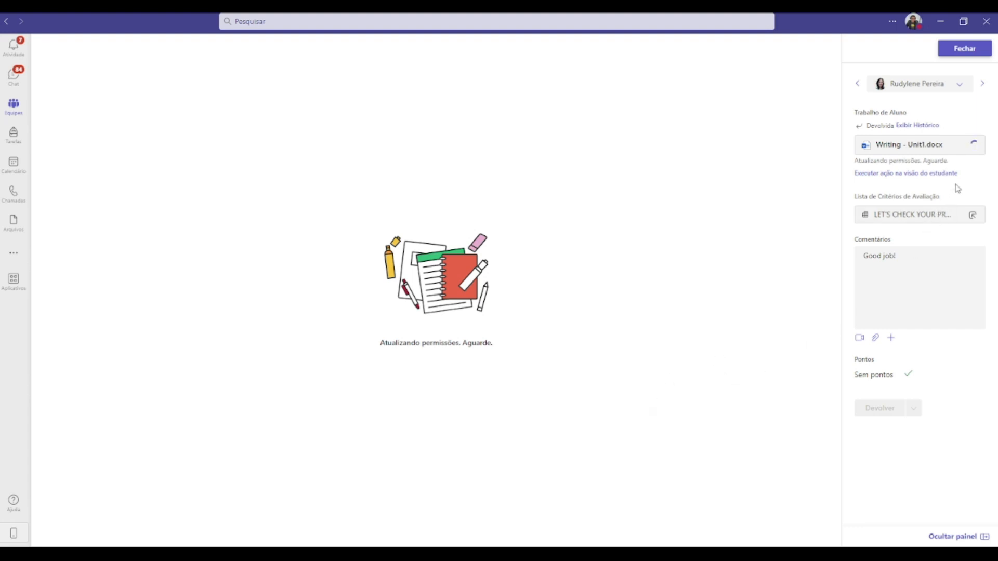
Go to the next student's Writing - Unit1 document and switch it from editing to Revisão mode.
click(982, 85)
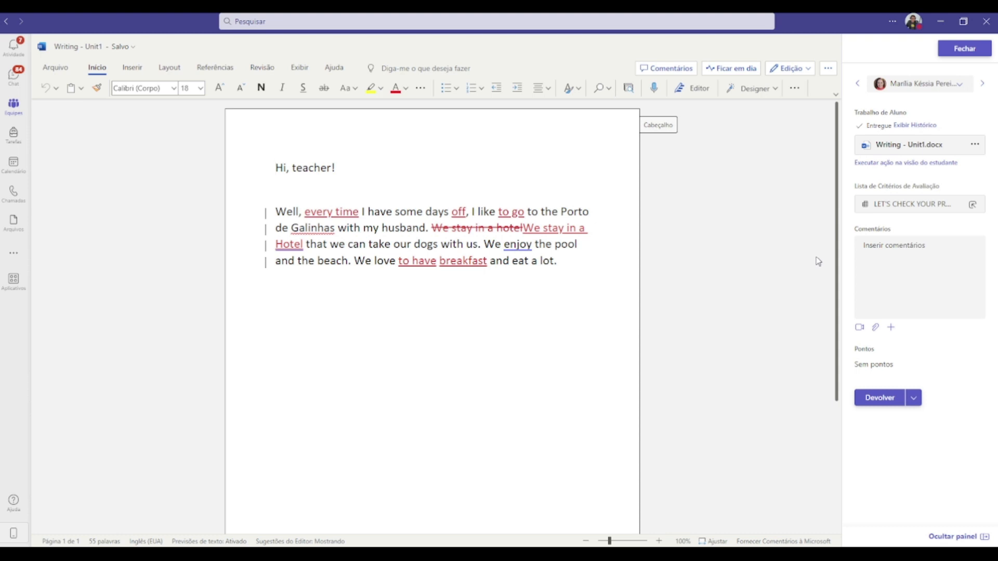
click(790, 68)
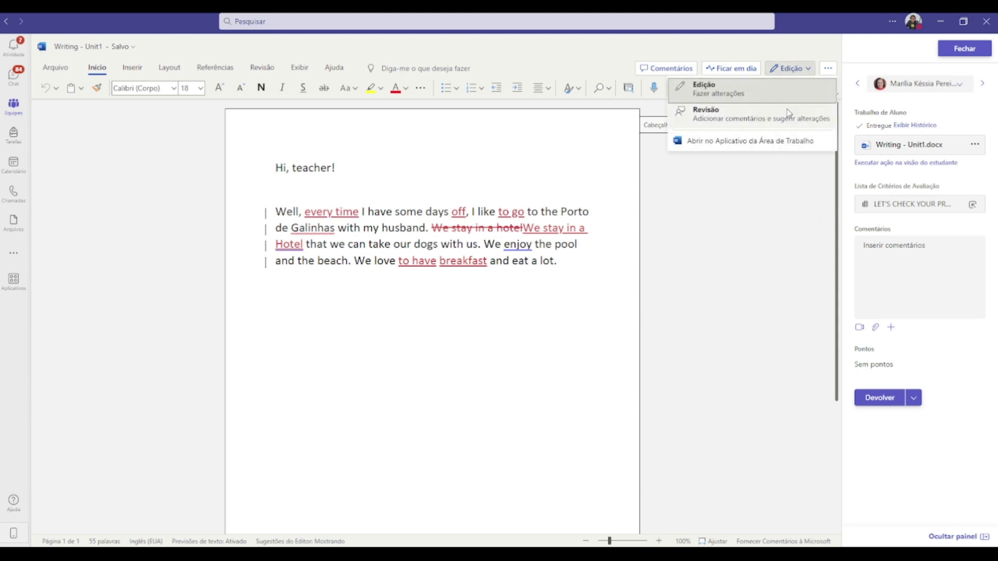
click(786, 116)
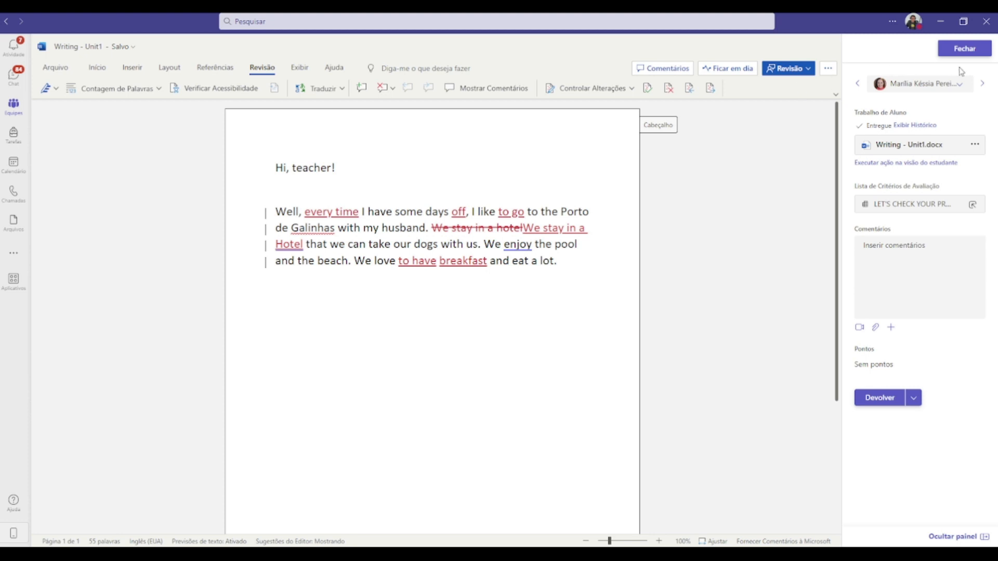
Put the following student's document in Revisão mode and set the whole document's proofing language to Inglês (EUA).
click(982, 85)
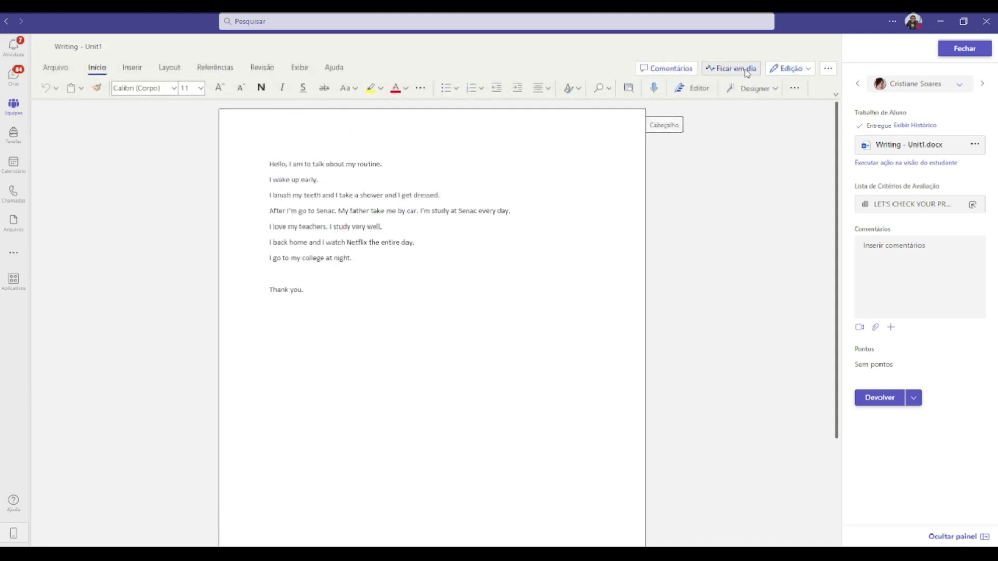
click(790, 68)
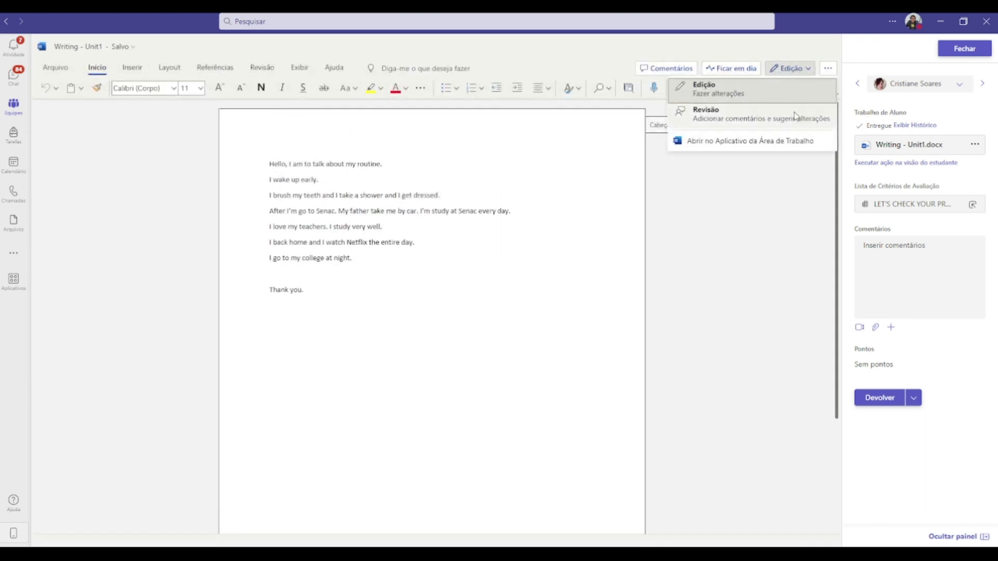
click(794, 115)
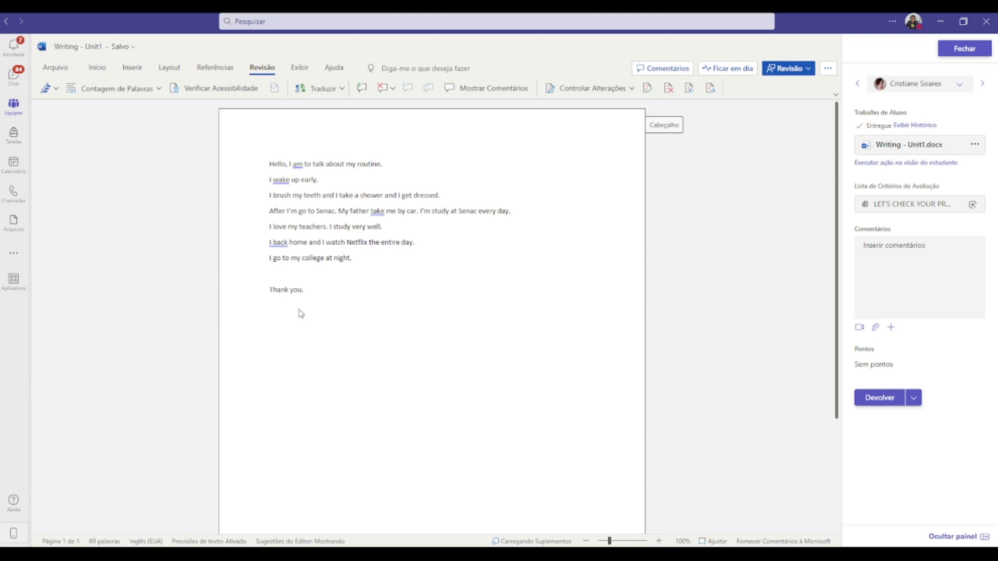
click(56, 88)
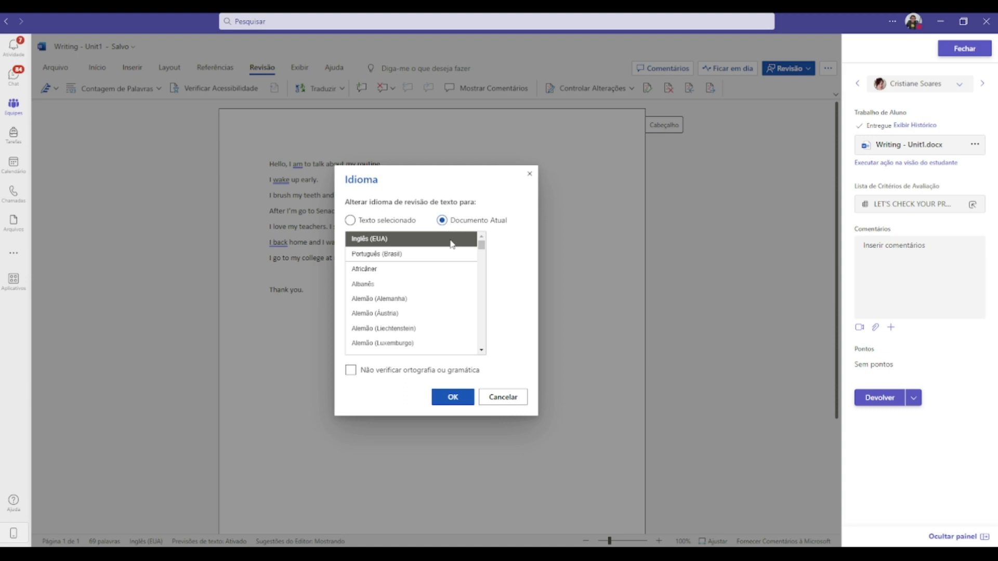
click(452, 398)
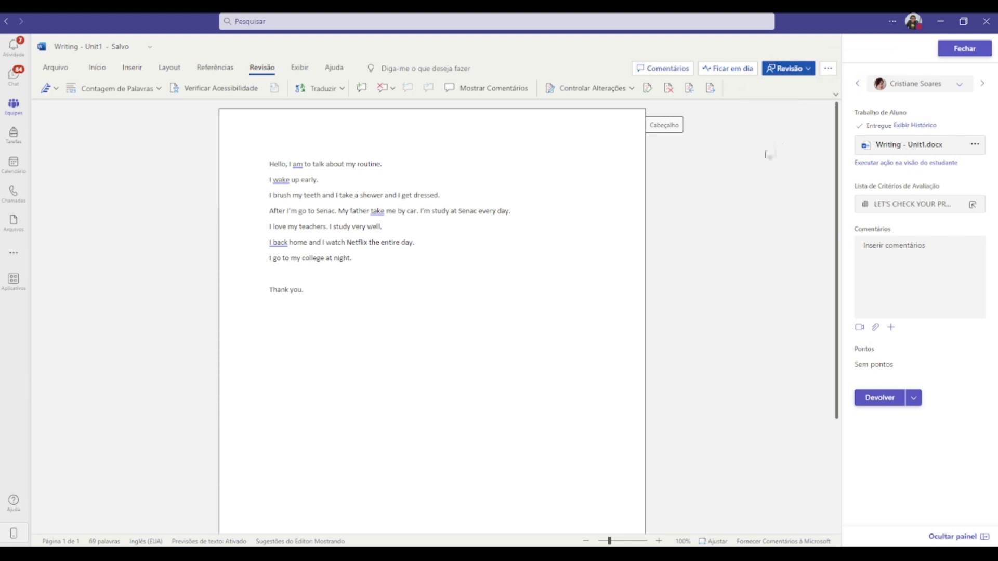
Close the submission, check the returned submissions for Writing - Unit 1, and go back to the team's assignment list.
click(954, 49)
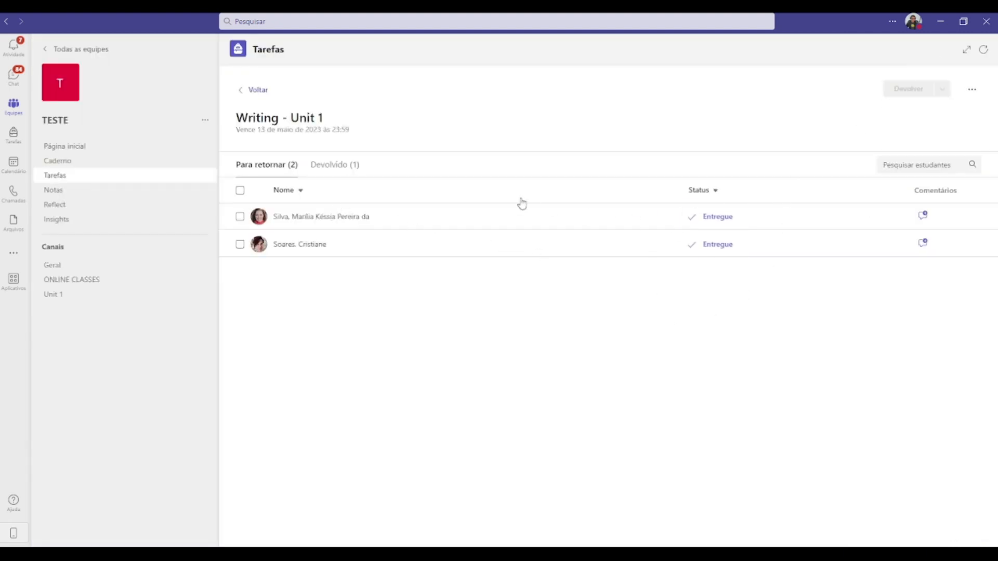
click(349, 168)
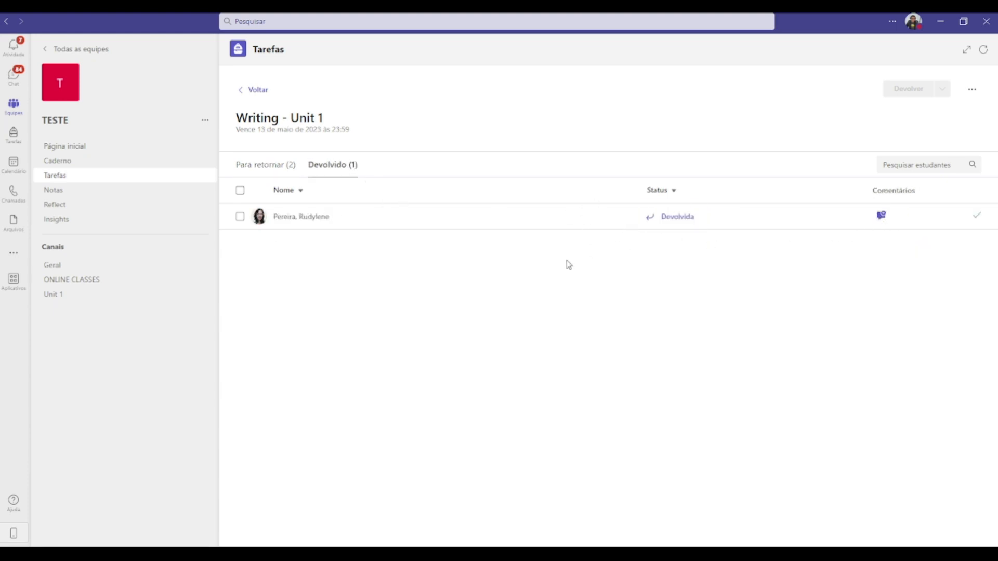
click(256, 91)
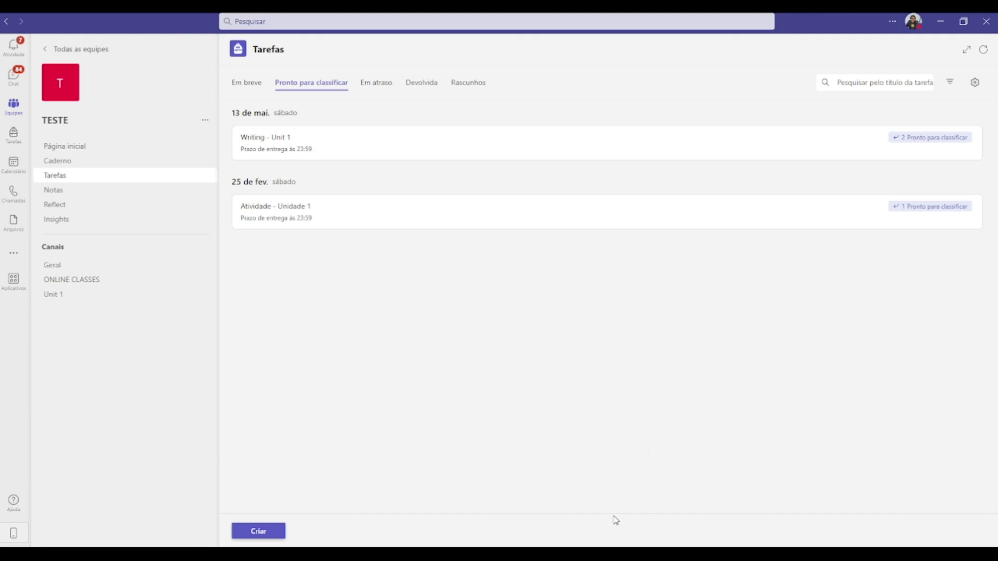
click(598, 553)
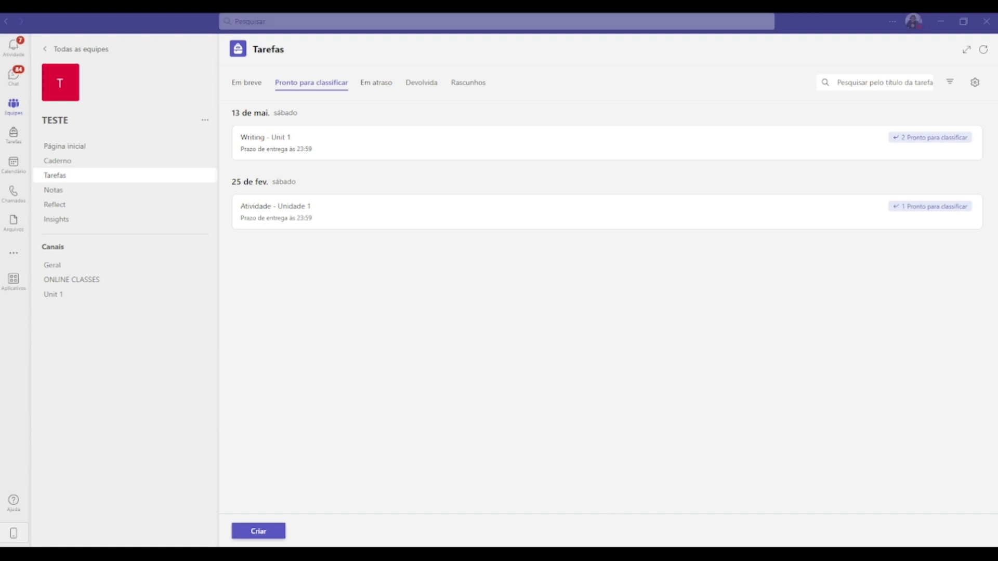